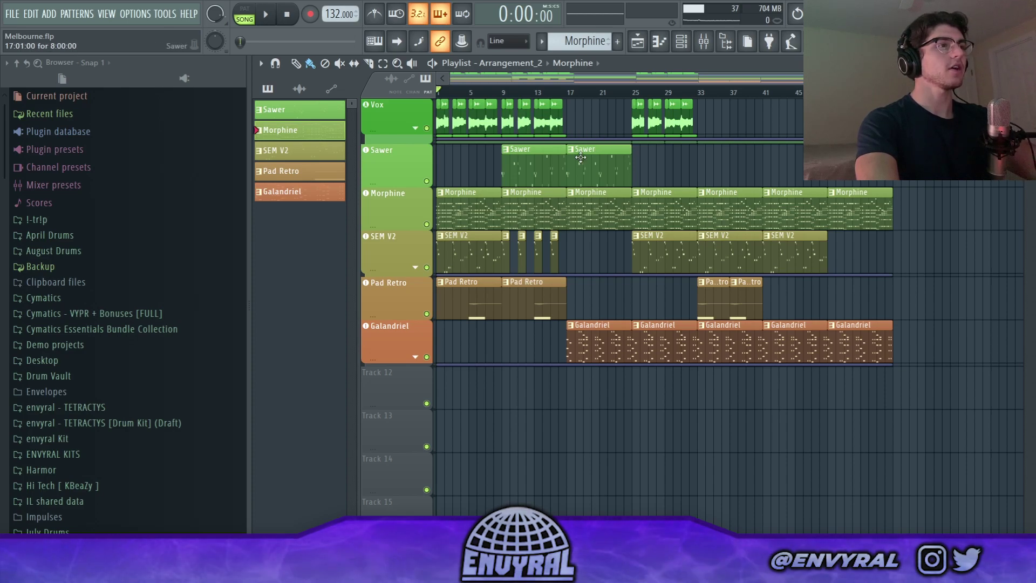
# Open the Morphine pattern's notes, look over the Morphine synth's settings, and play the pattern on its own.
pyautogui.doubleClick(479, 214)
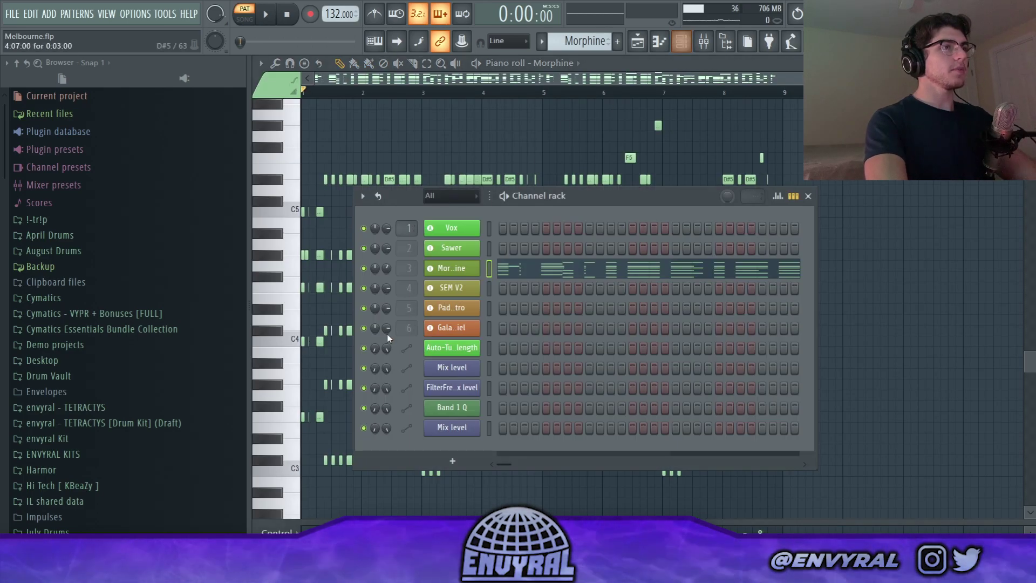
pyautogui.click(461, 273)
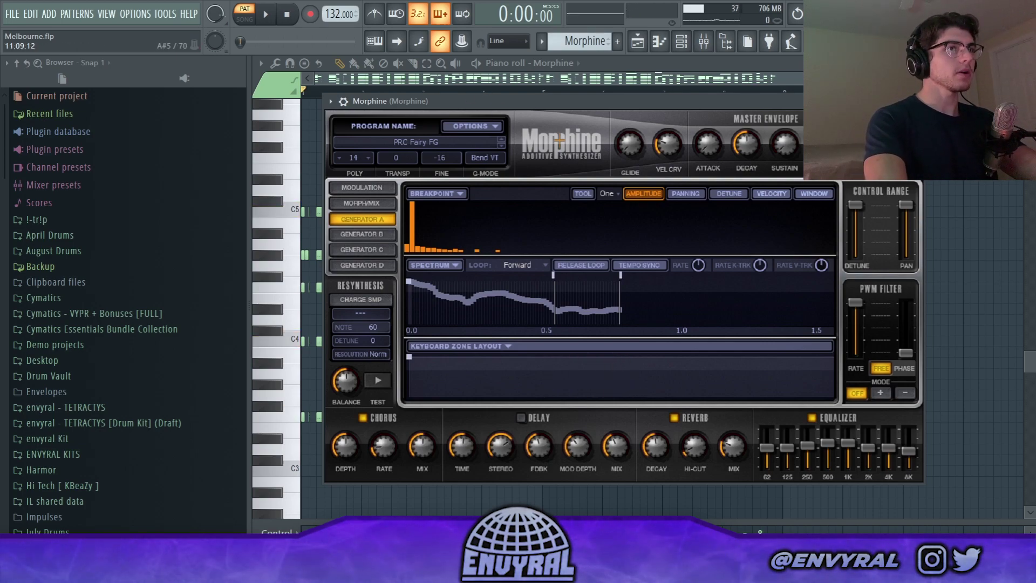
pyautogui.click(914, 101)
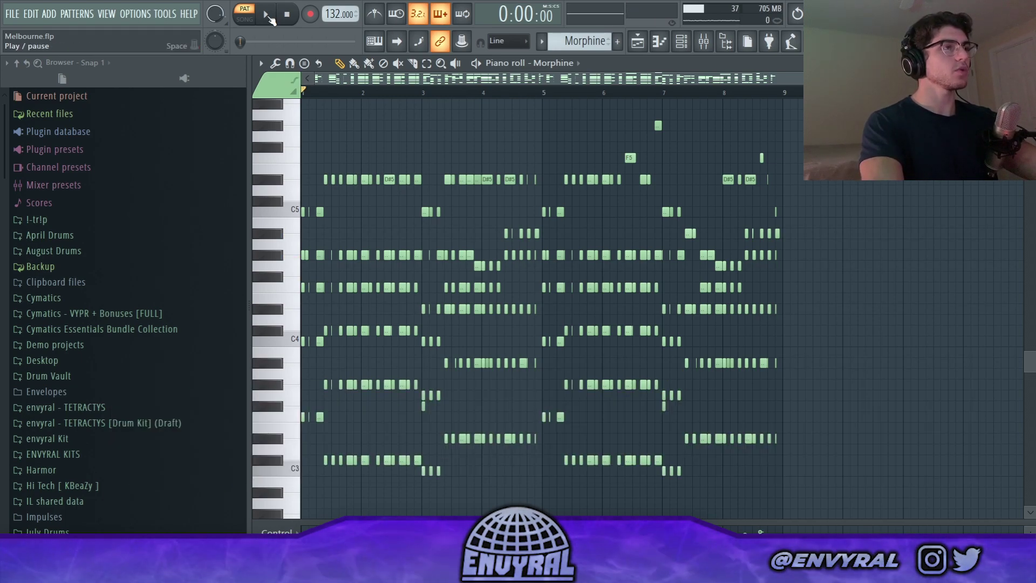
pyautogui.click(268, 17)
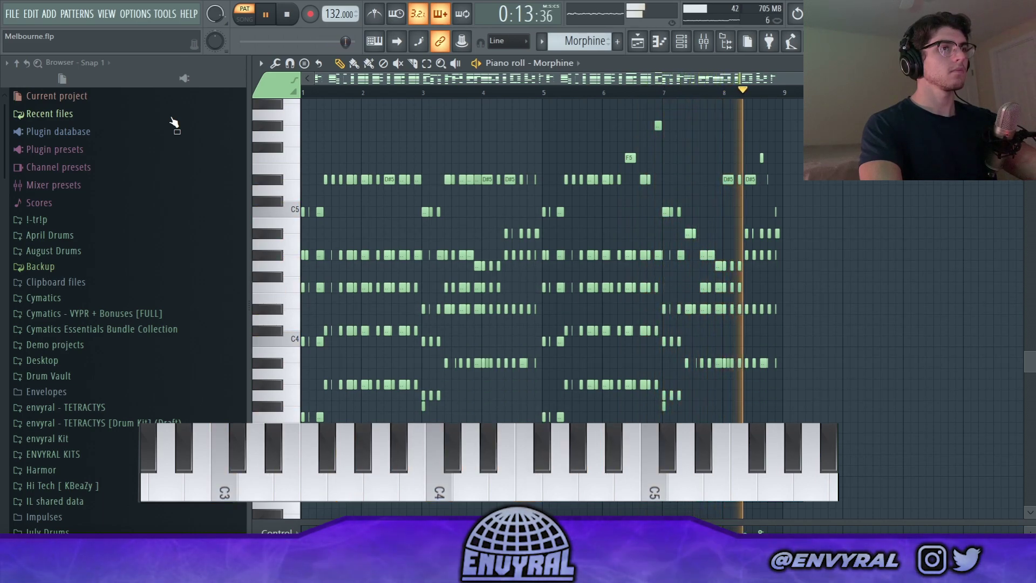
pyautogui.press('space')
pyautogui.press('F5')
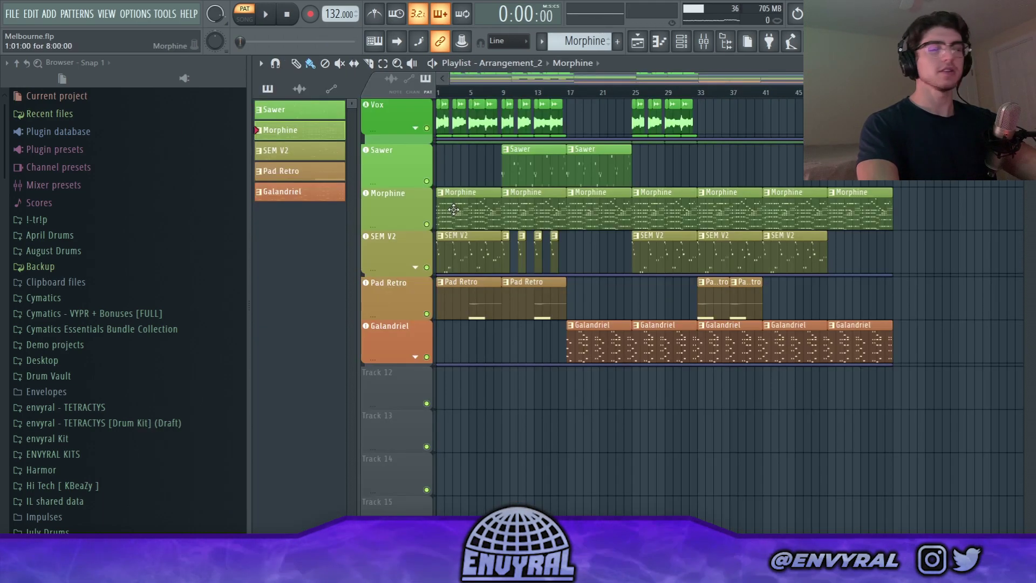
# Open the SEM V2 pattern's notes, look over the SEM V2 synth, and play its melody together with the song.
pyautogui.doubleClick(450, 241)
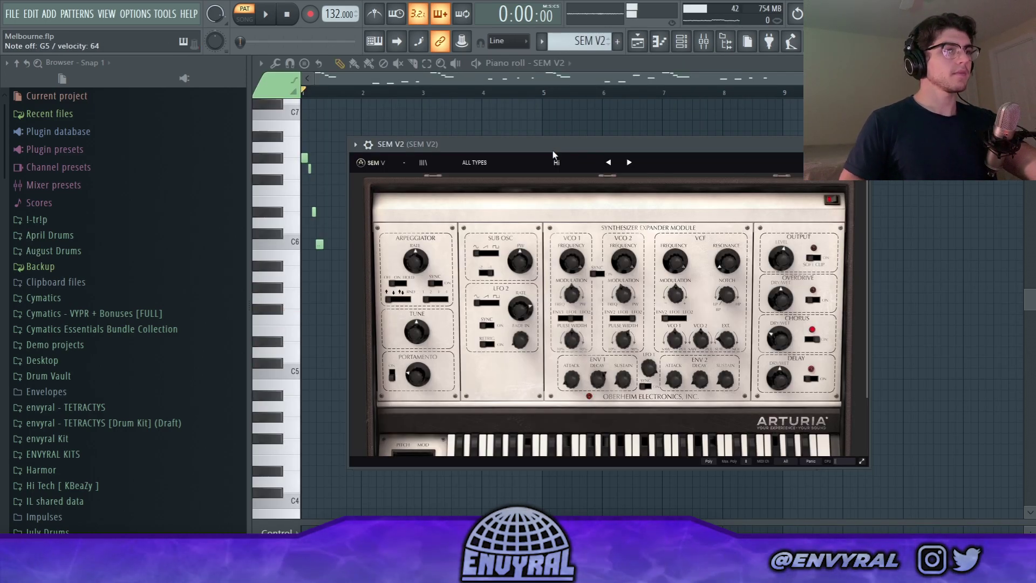
pyautogui.click(553, 99)
pyautogui.scroll(1, 553, 101)
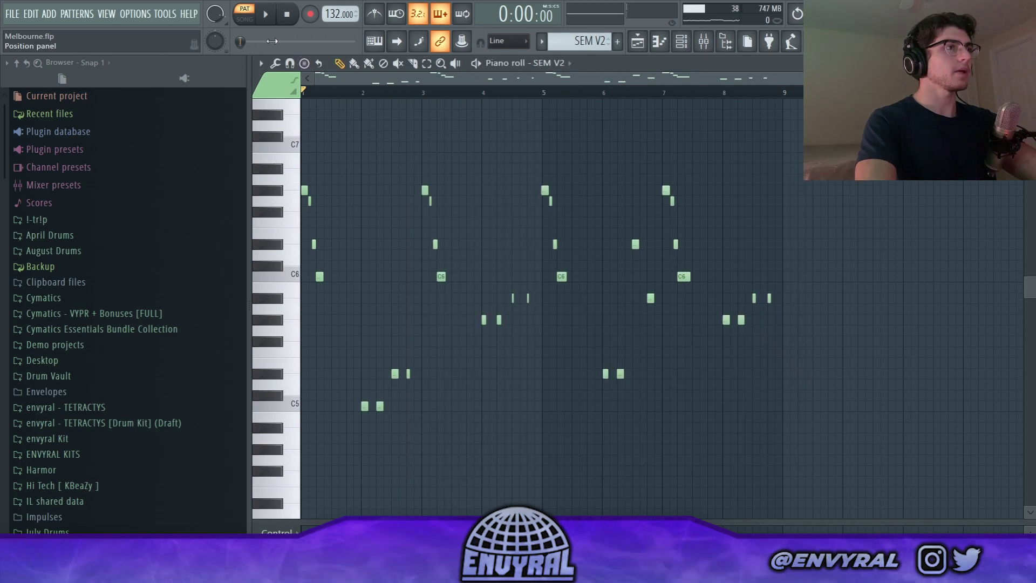
pyautogui.press('l')
pyautogui.press('space')
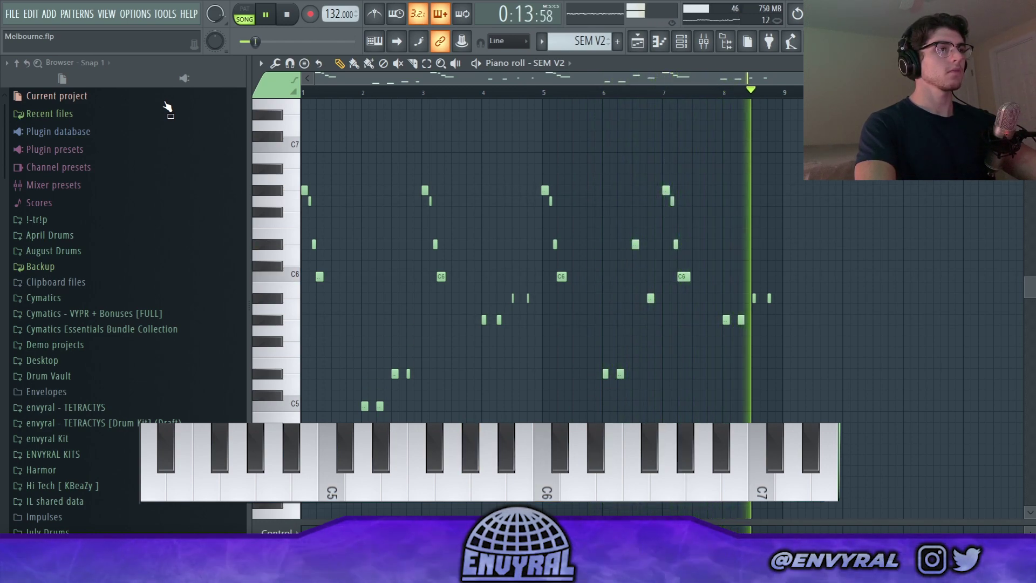
pyautogui.press('space')
pyautogui.press('l')
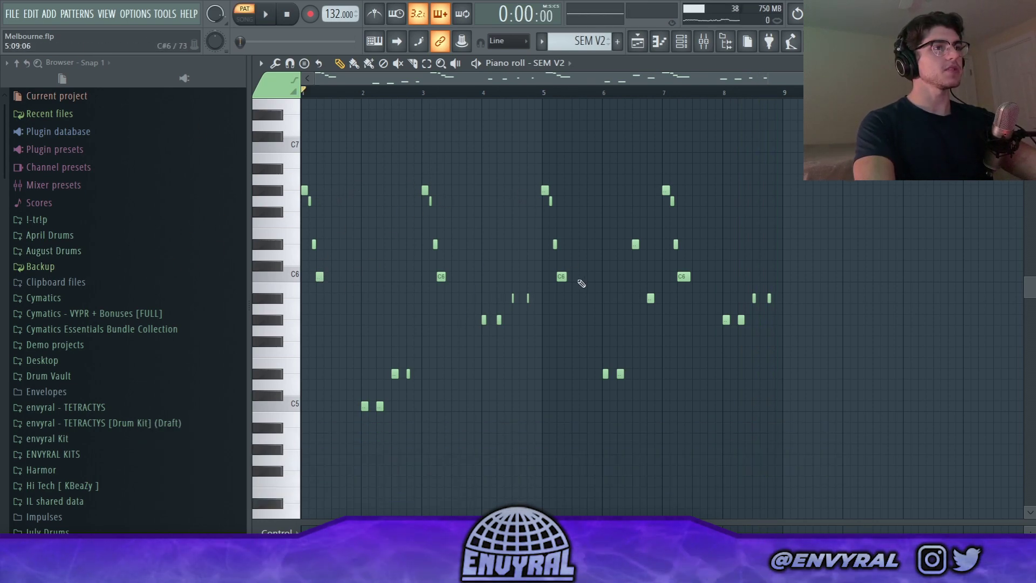
# Play the arrangement from the start with the Vox and Pad Retro tracks muted.
pyautogui.click(636, 45)
pyautogui.click(637, 44)
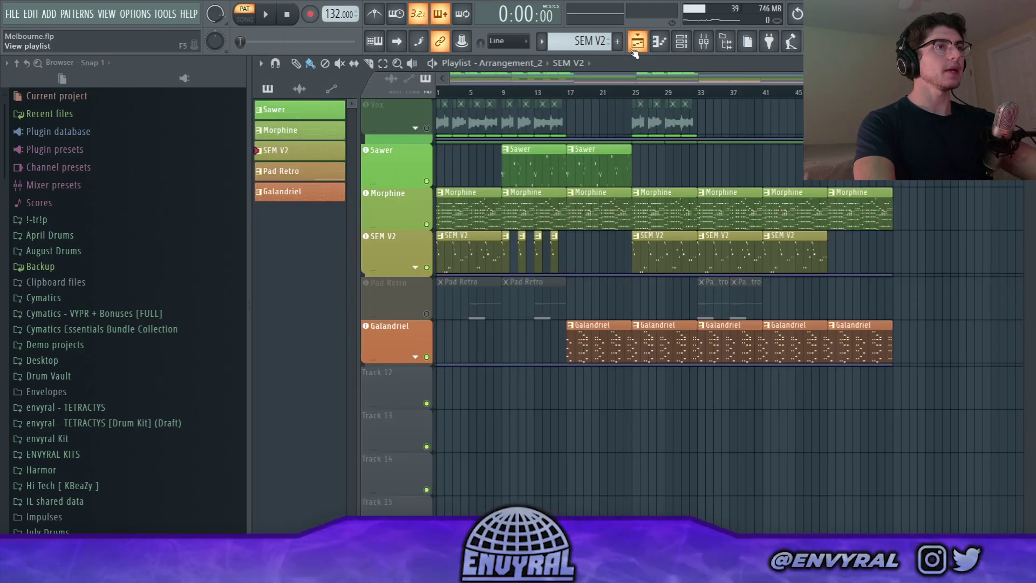
pyautogui.press('l')
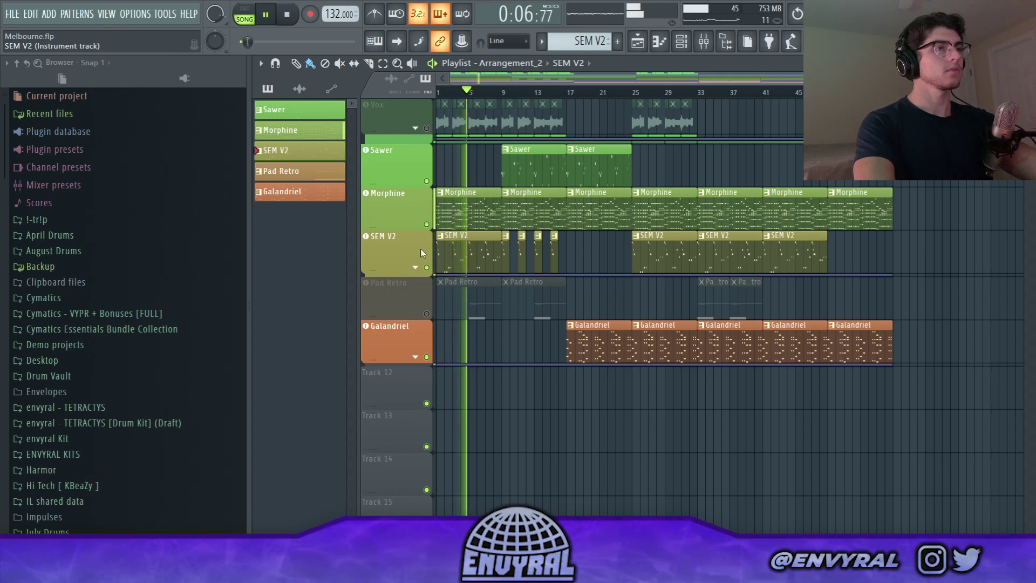
pyautogui.press('space')
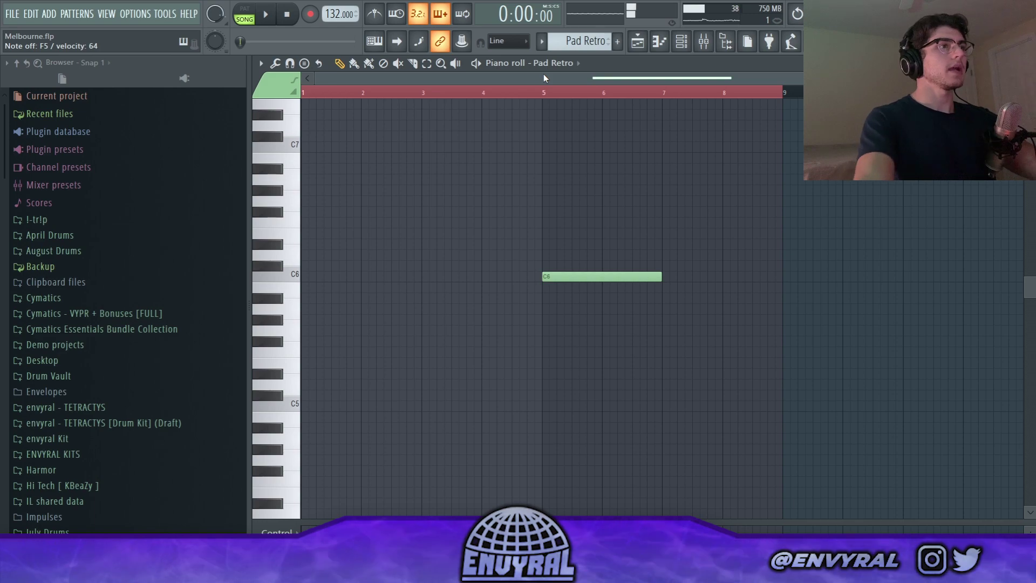
# Play the Pad Retro pattern's sustained C6 note on its own, starting from bar 5.
pyautogui.hotkey('ctrl', 'd')
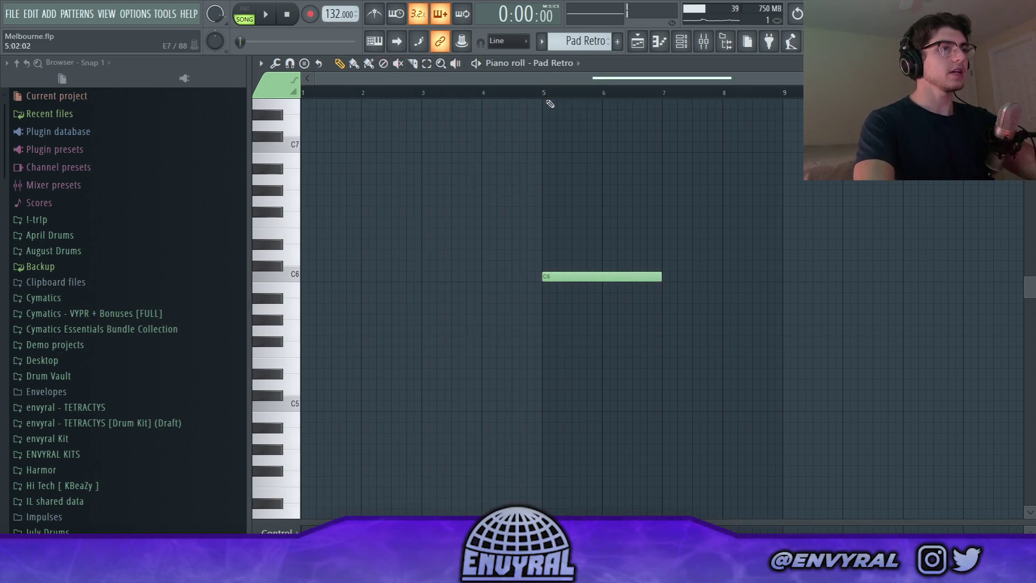
pyautogui.click(543, 94)
pyautogui.press('space')
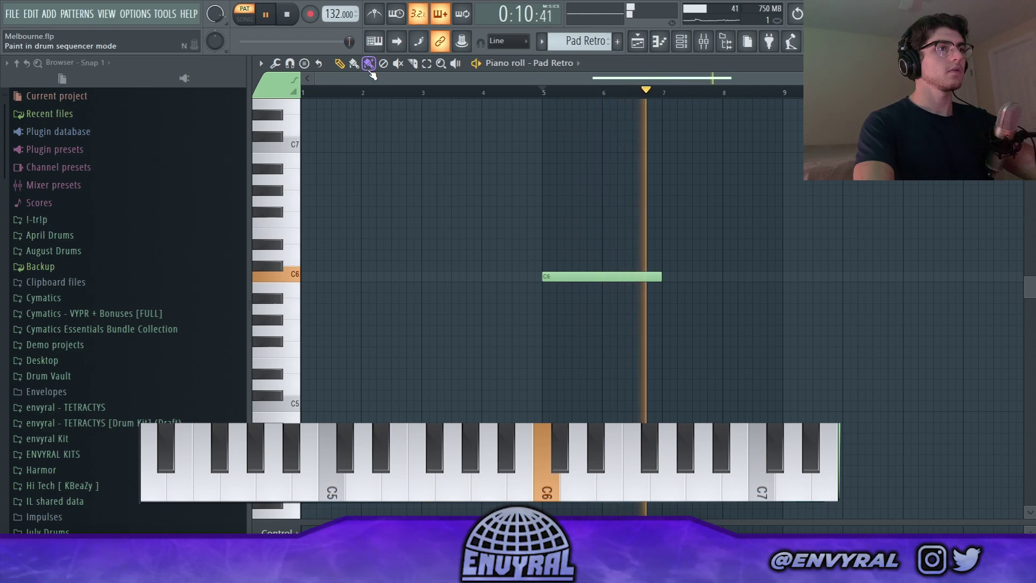
pyautogui.click(279, 22)
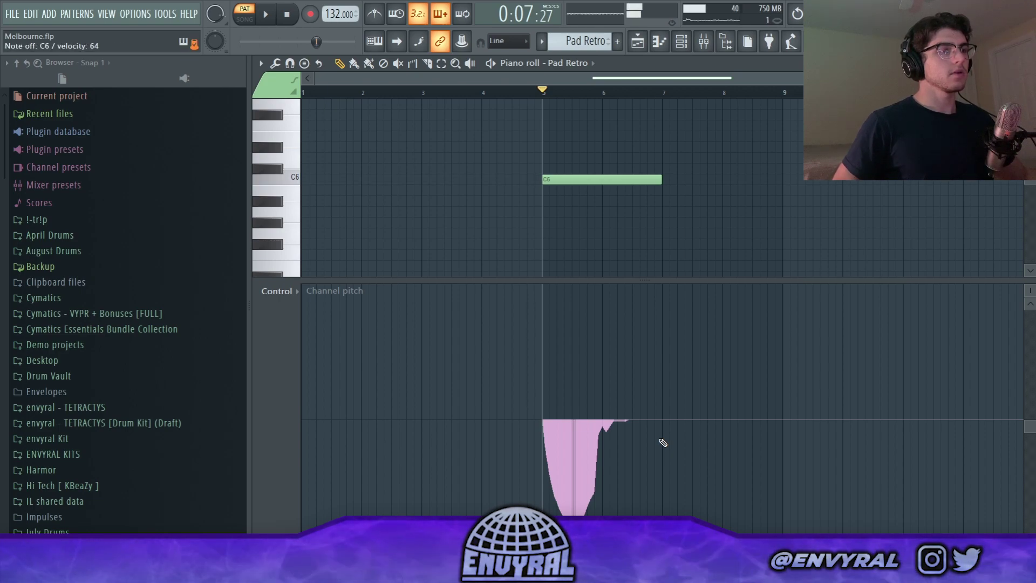
# Play the arrangement from about bar 3 with the Pad Retro track unmuted and Vox still muted.
pyautogui.press('F5')
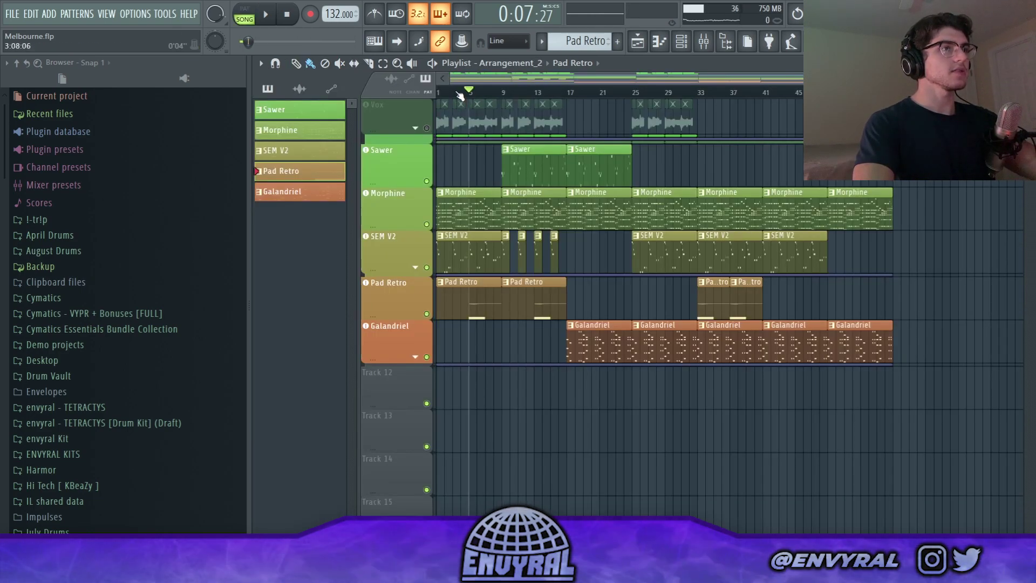
pyautogui.click(453, 93)
pyautogui.scroll(3, 453, 93)
pyautogui.press('space')
pyautogui.scroll(1, 545, 76)
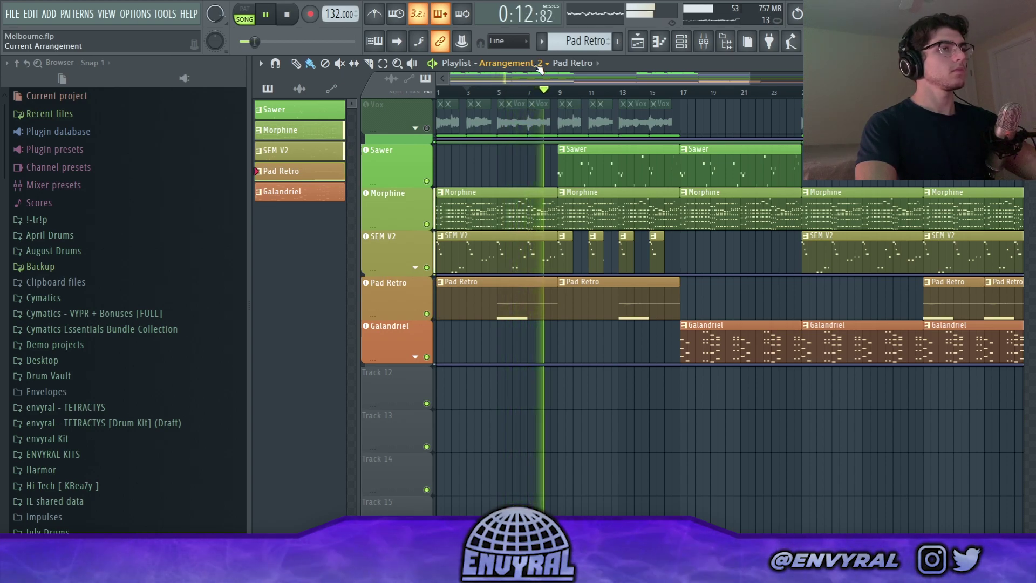
pyautogui.press('space')
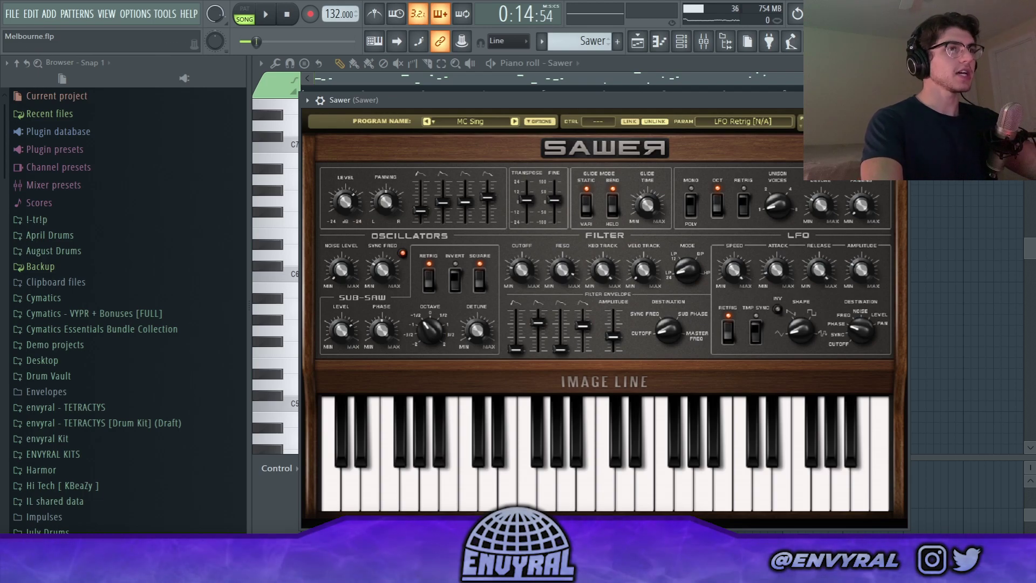
# Close the Sawer synth and channel rack, and play the Sawer melody in context while viewing its notes.
pyautogui.press('Escape')
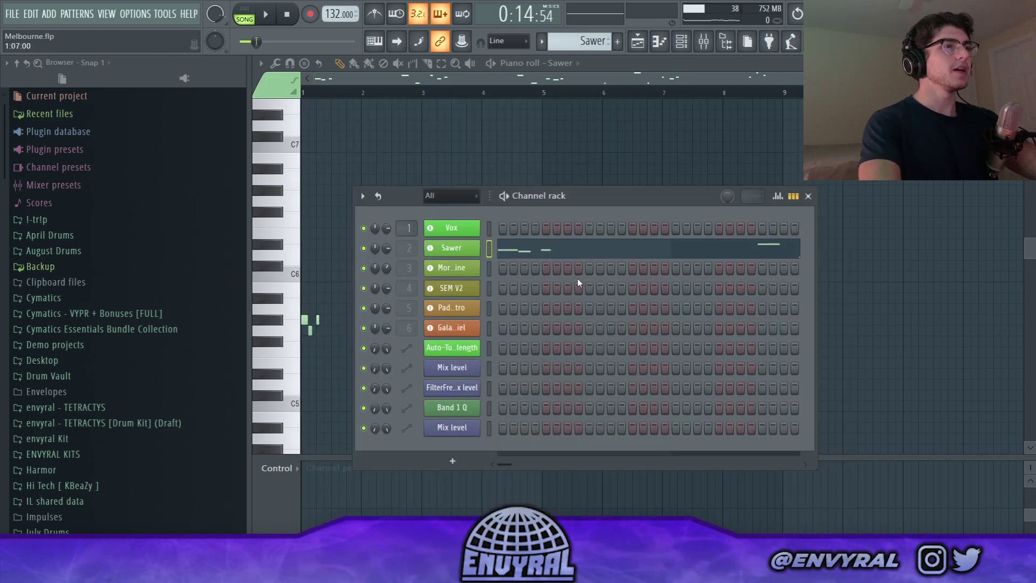
pyautogui.press('F6')
pyautogui.press('space')
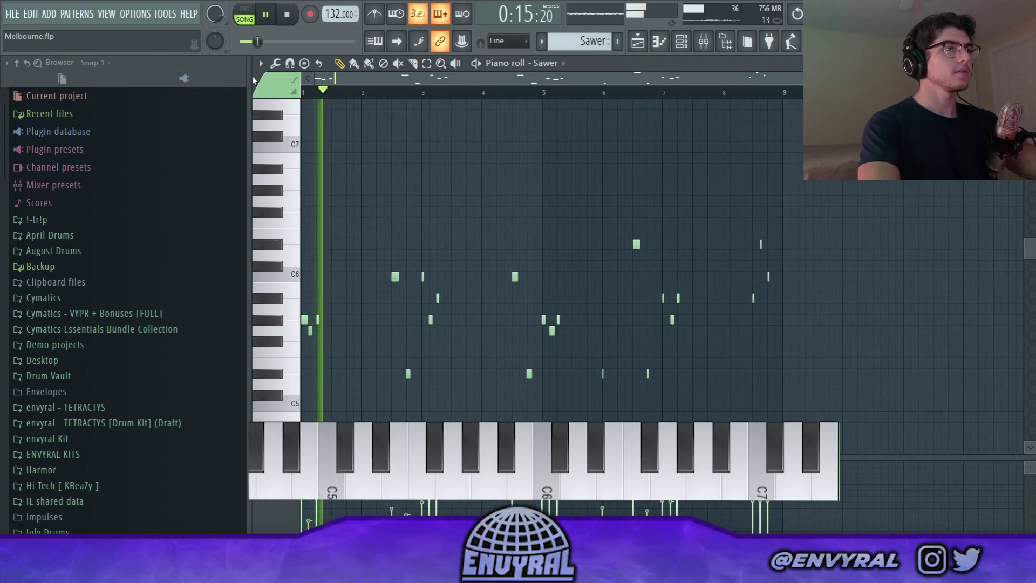
pyautogui.scroll(-1, 280, 121)
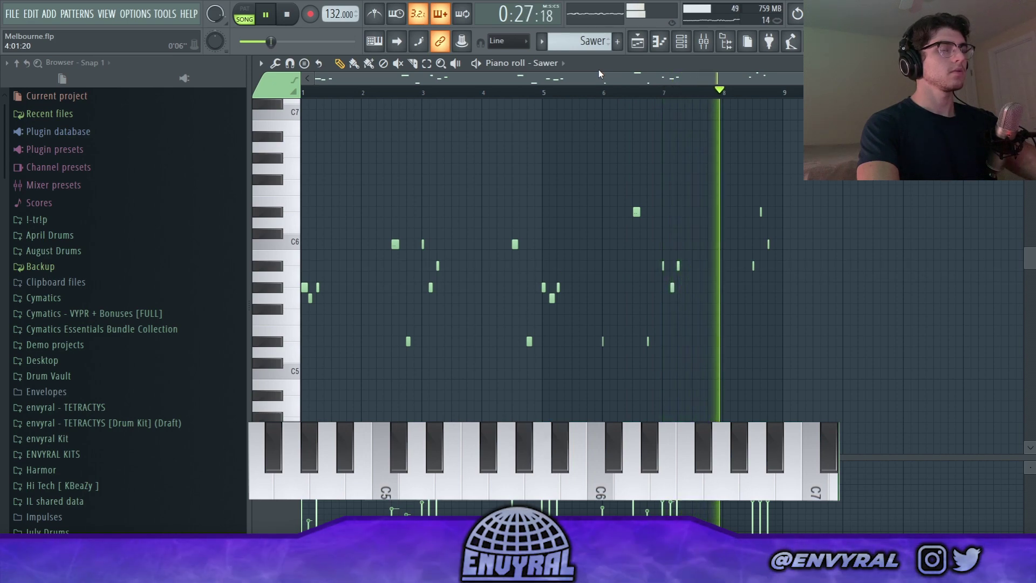
pyautogui.press('space')
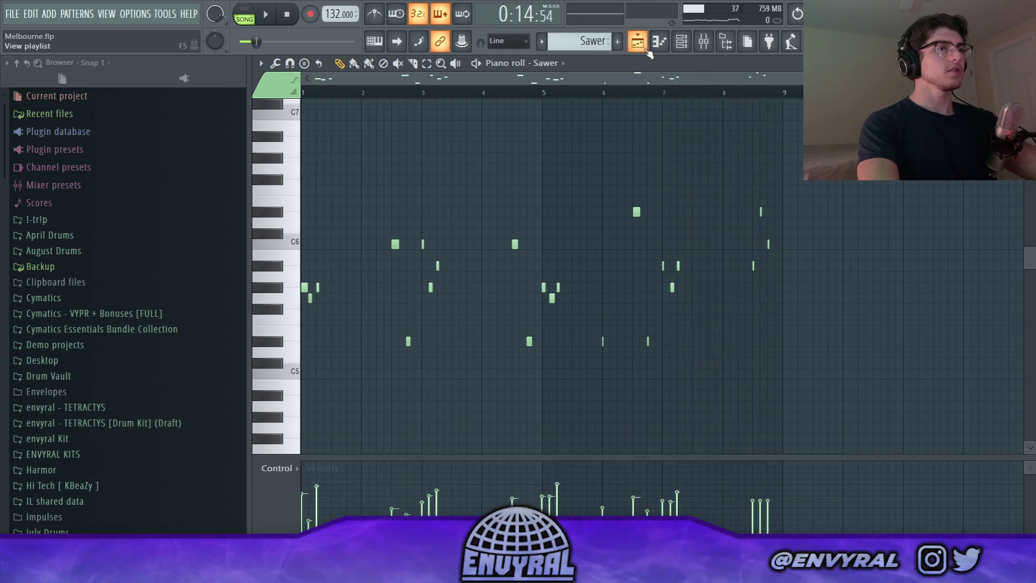
# Open the Galandriel pattern's notes from the channel rack and play its chords.
pyautogui.click(645, 49)
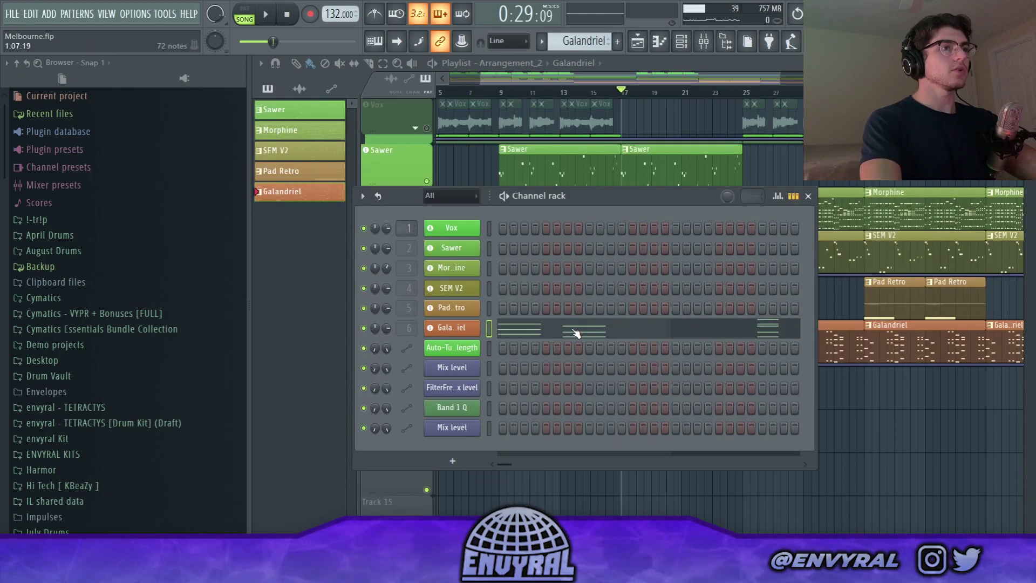
pyautogui.click(576, 333)
pyautogui.scroll(-3, 513, 158)
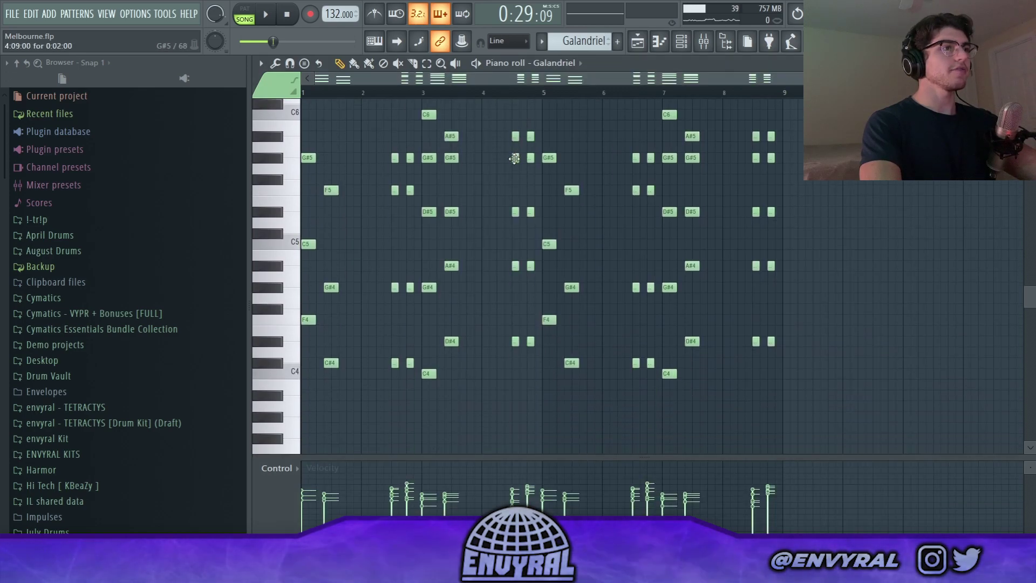
pyautogui.click(264, 13)
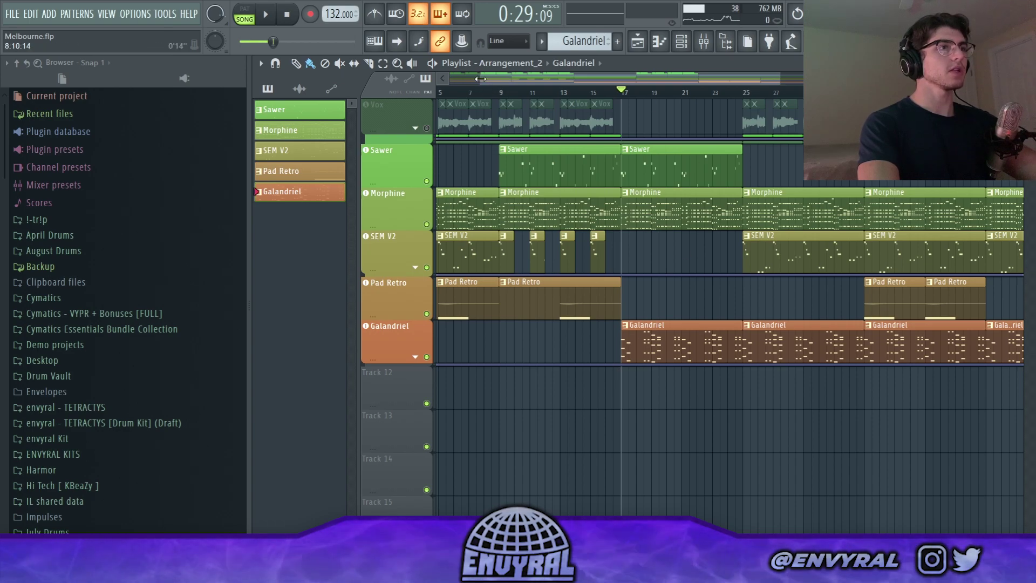
# Return to the start of the playlist and play the chopped vocals with their Auto-Tune automation in the first arrangement.
pyautogui.moveTo(480, 79); pyautogui.dragTo(461, 78)
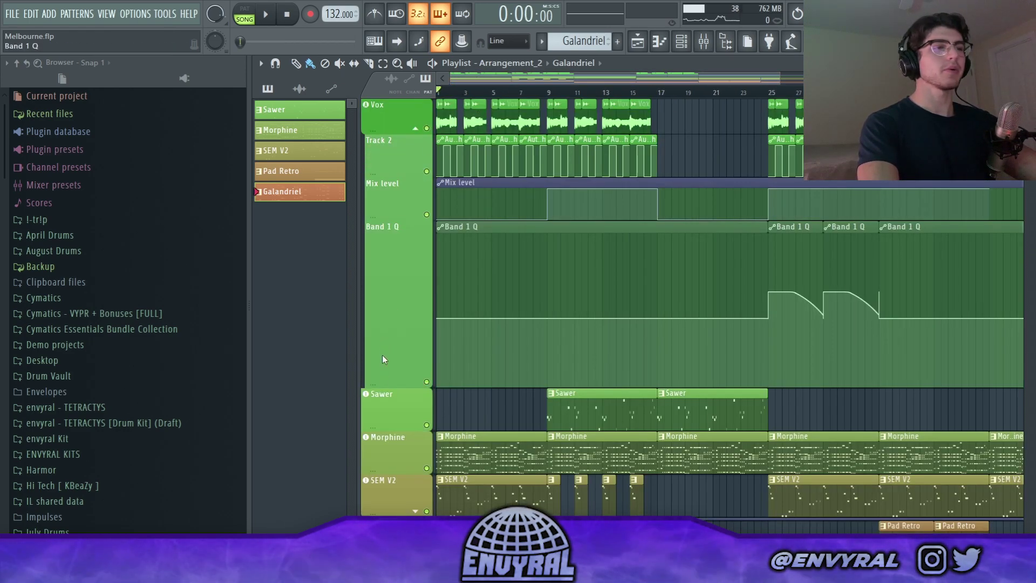
pyautogui.press('space')
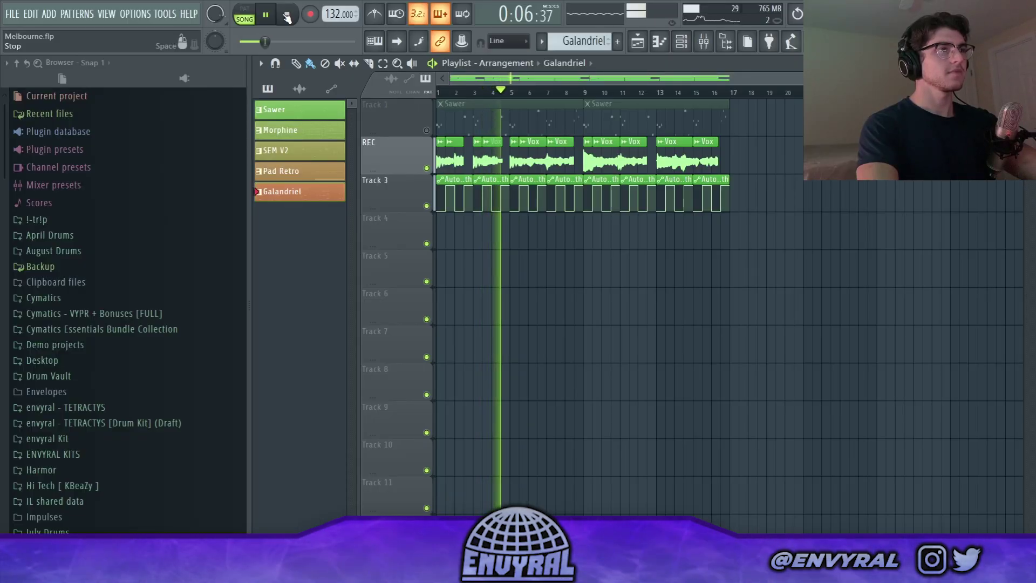
pyautogui.click(287, 16)
# Review the Vox mixer track's effects, including the Auto-Tune Evo, Looperator and ValhallaVintageVerb settings.
pyautogui.click(703, 41)
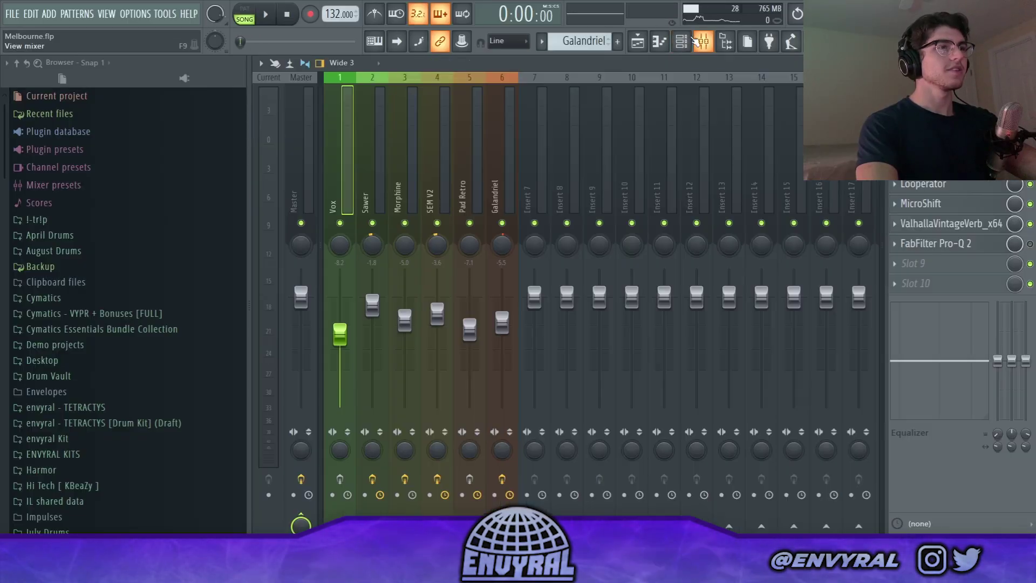
pyautogui.click(950, 143)
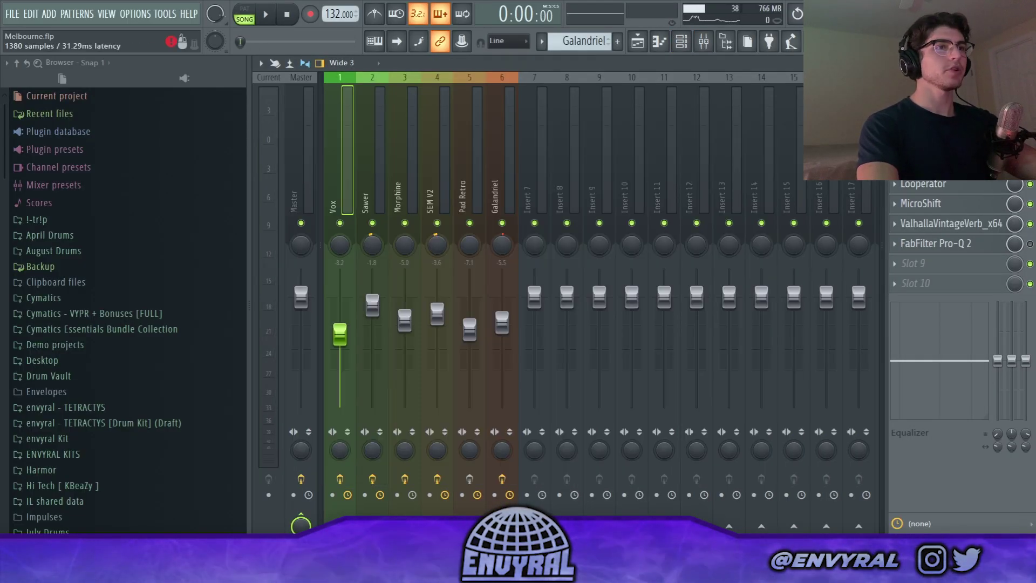
pyautogui.click(933, 144)
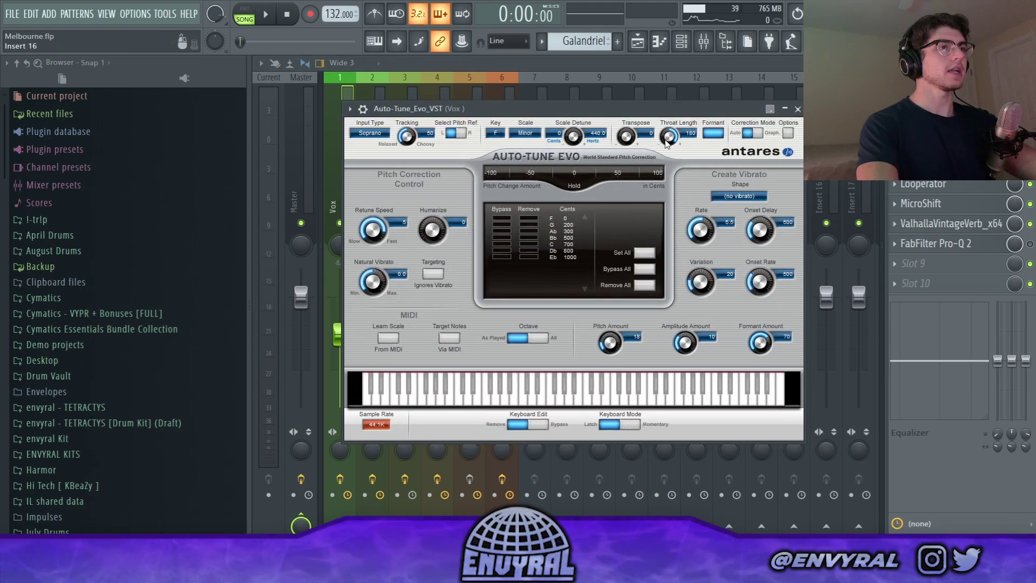
pyautogui.click(937, 189)
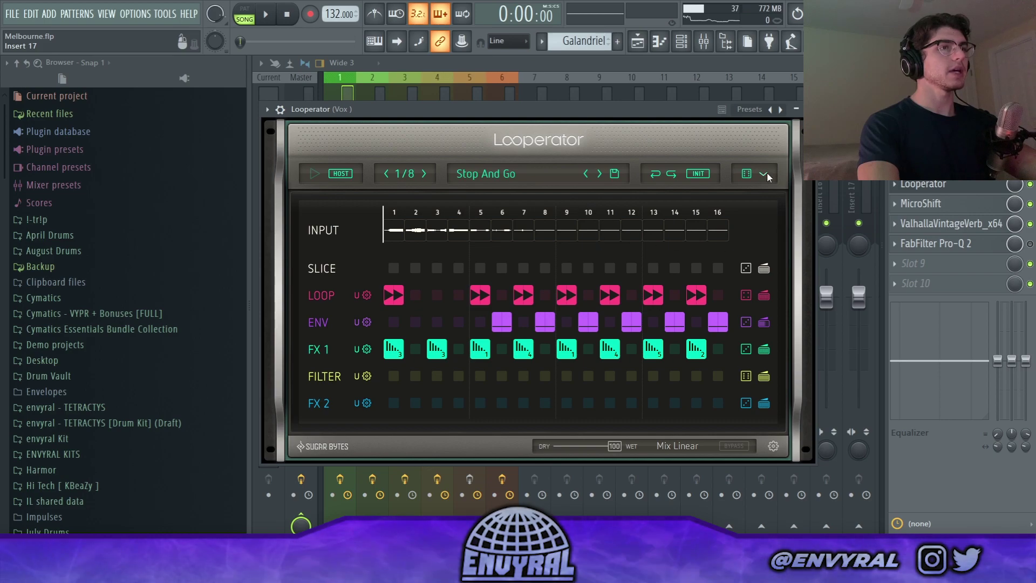
pyautogui.click(807, 109)
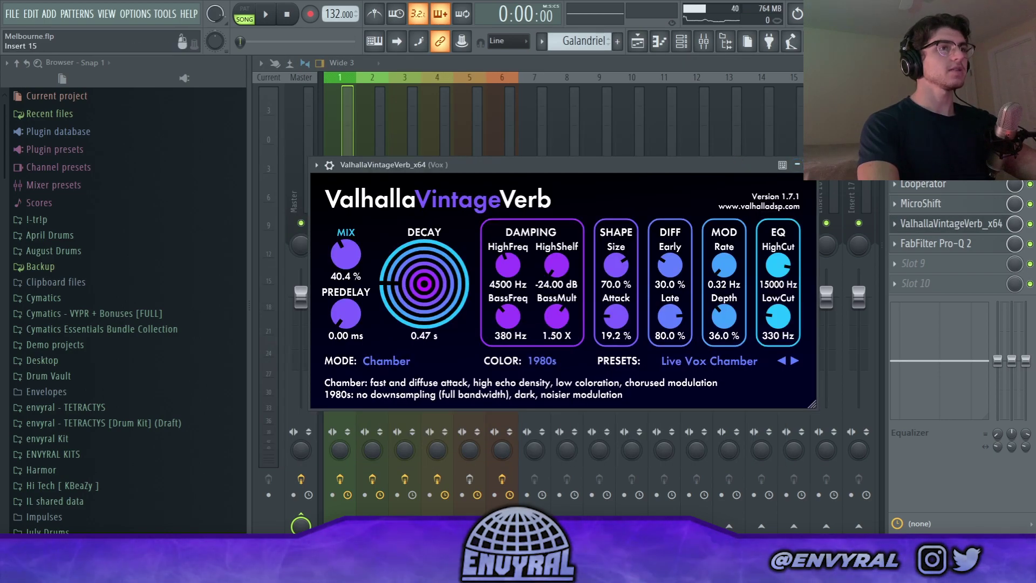
pyautogui.click(808, 165)
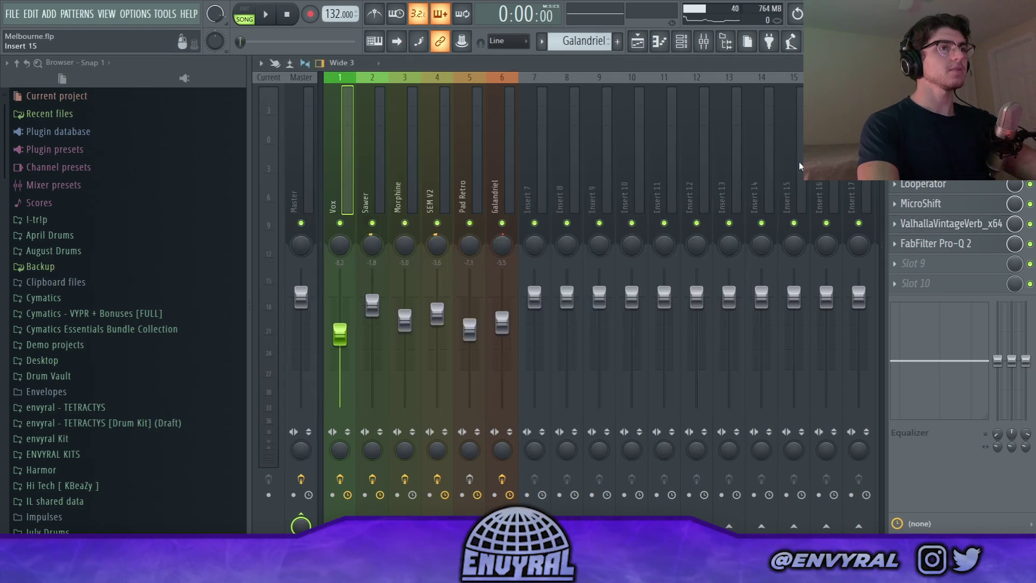
# Play the processed vocals while viewing the mixer levels, and return to the Arrangement_2 playlist.
pyautogui.click(640, 44)
pyautogui.press('space')
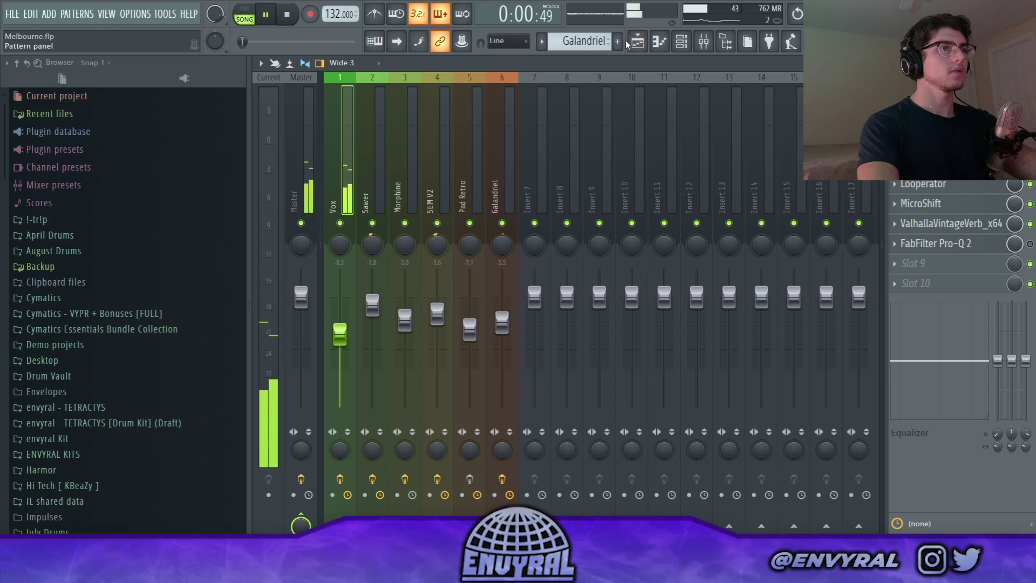
pyautogui.click(638, 43)
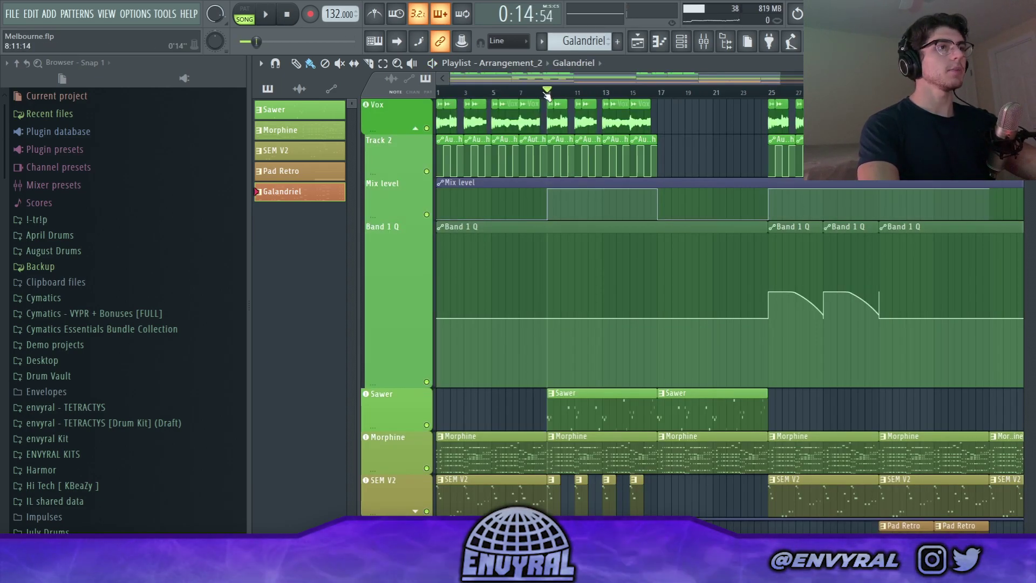
# Place the Melbourne_132 Abmaj loop from the ECSTACY sample library on an enlarged Track 2 and set the project tempo to 132 BPM.
pyautogui.press('space')
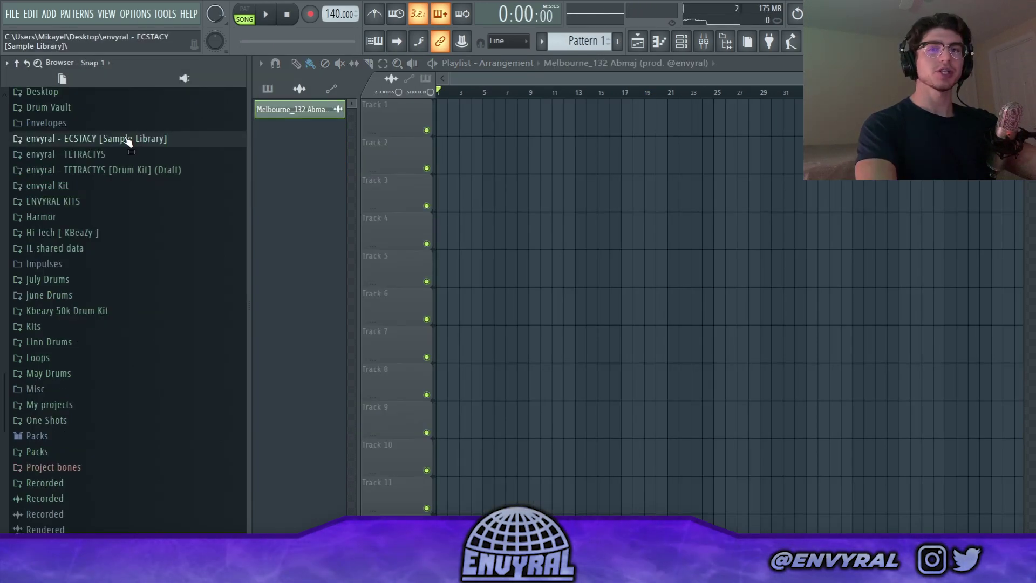
pyautogui.click(132, 141)
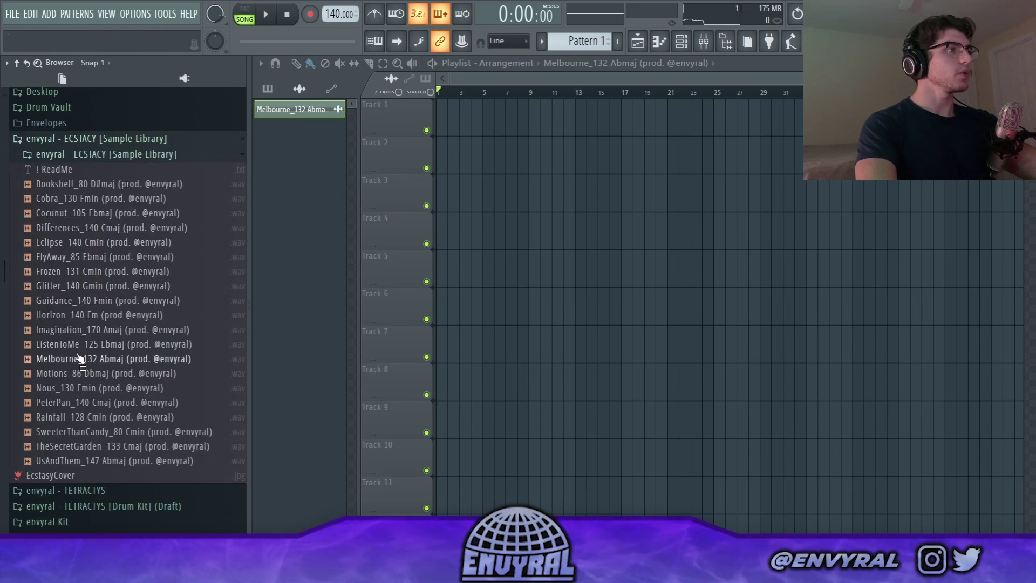
pyautogui.moveTo(171, 310); pyautogui.dragTo(451, 147)
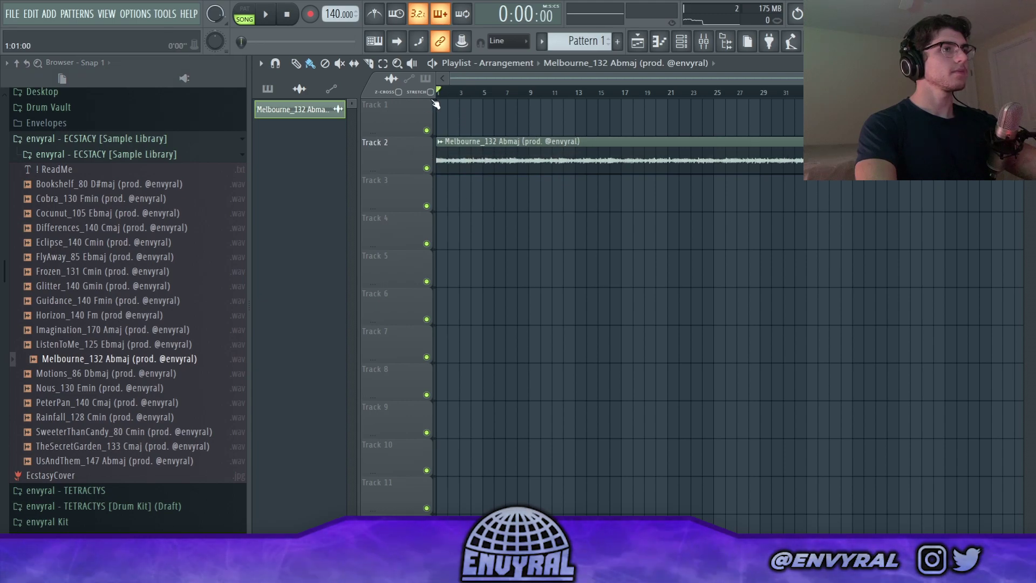
pyautogui.moveTo(383, 173); pyautogui.dragTo(381, 215)
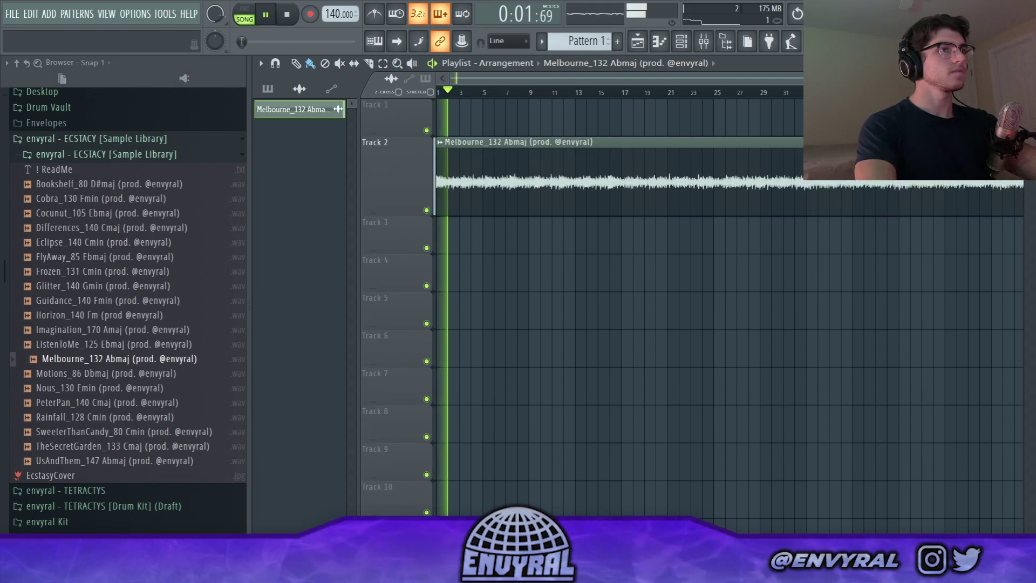
pyautogui.scroll(-1, 626, 81)
pyautogui.moveTo(337, 18); pyautogui.dragTo(337, 31)
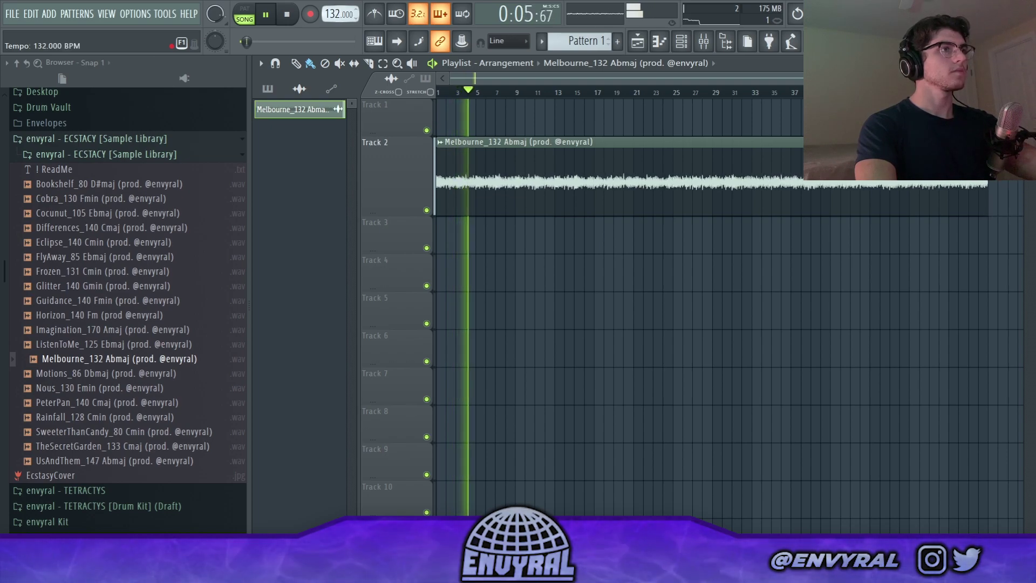
# Open the Claps folder of the TETRACTYS drum kit and start playing the melody.
pyautogui.click(102, 141)
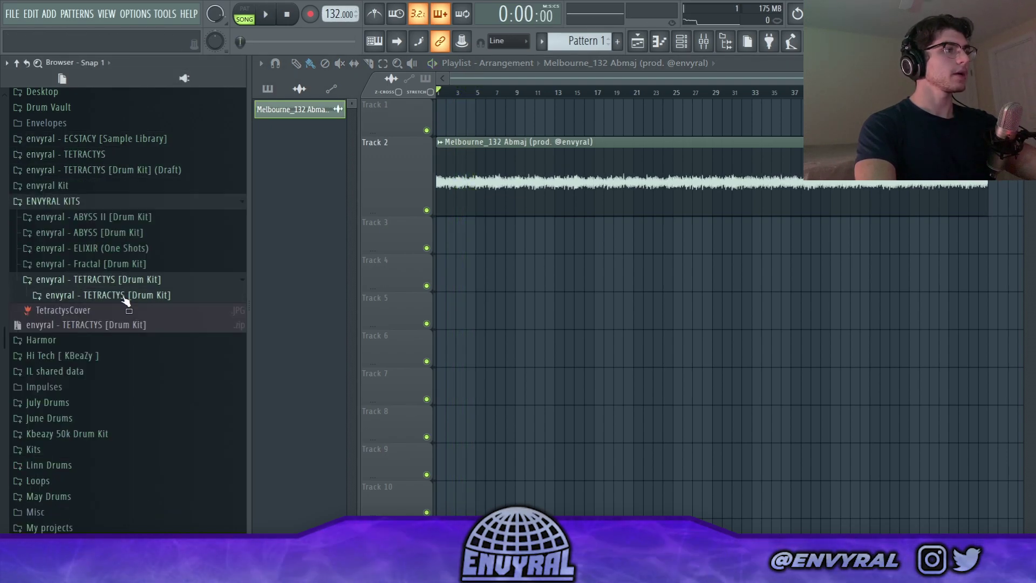
pyautogui.click(128, 296)
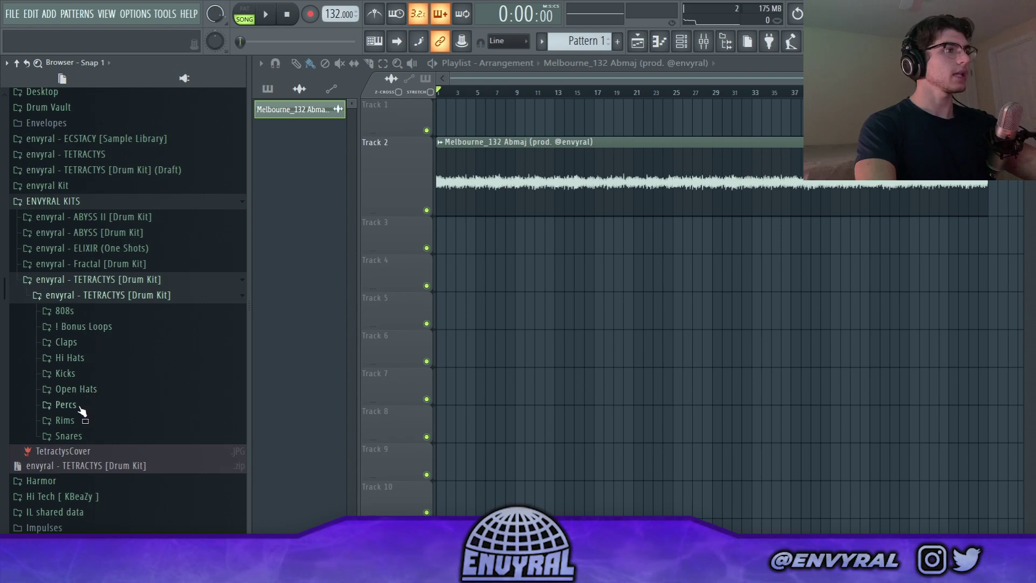
pyautogui.click(66, 342)
pyautogui.press('space')
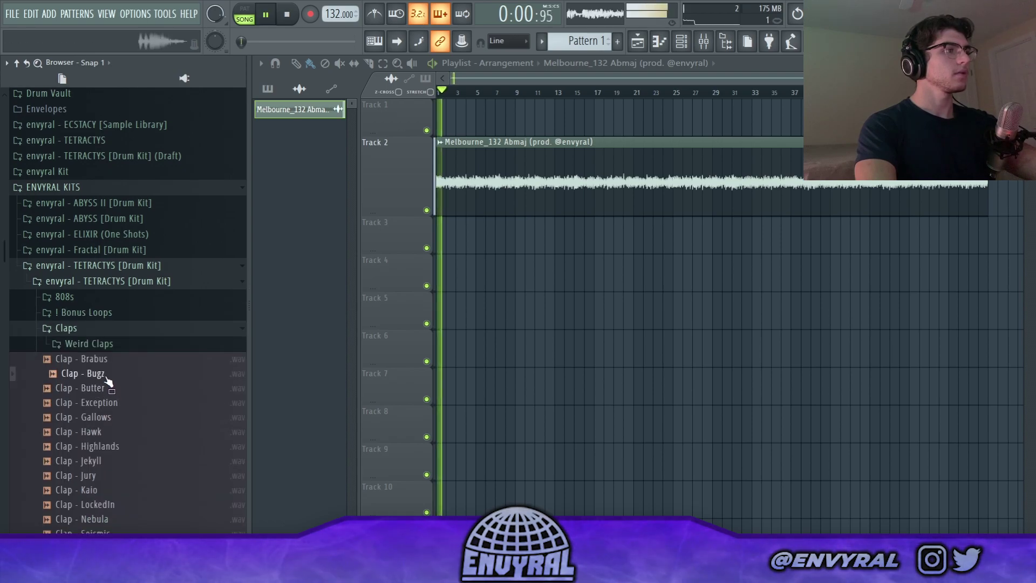
# Audition claps from the TETRACTYS kit, including Clap - Hawk, over the playing melody.
pyautogui.click(118, 443)
pyautogui.click(110, 431)
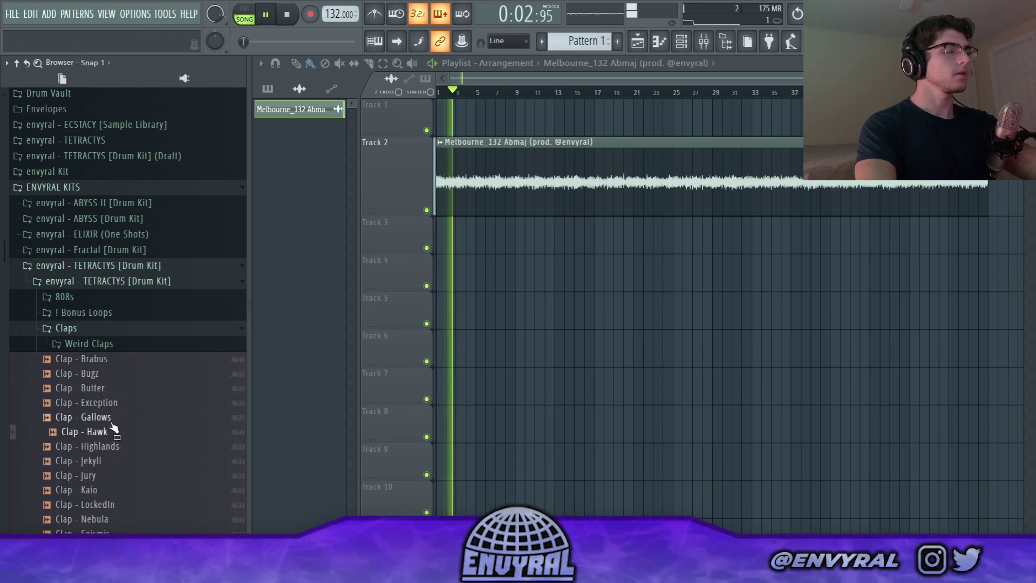
pyautogui.click(111, 432)
pyautogui.click(100, 491)
pyautogui.click(106, 505)
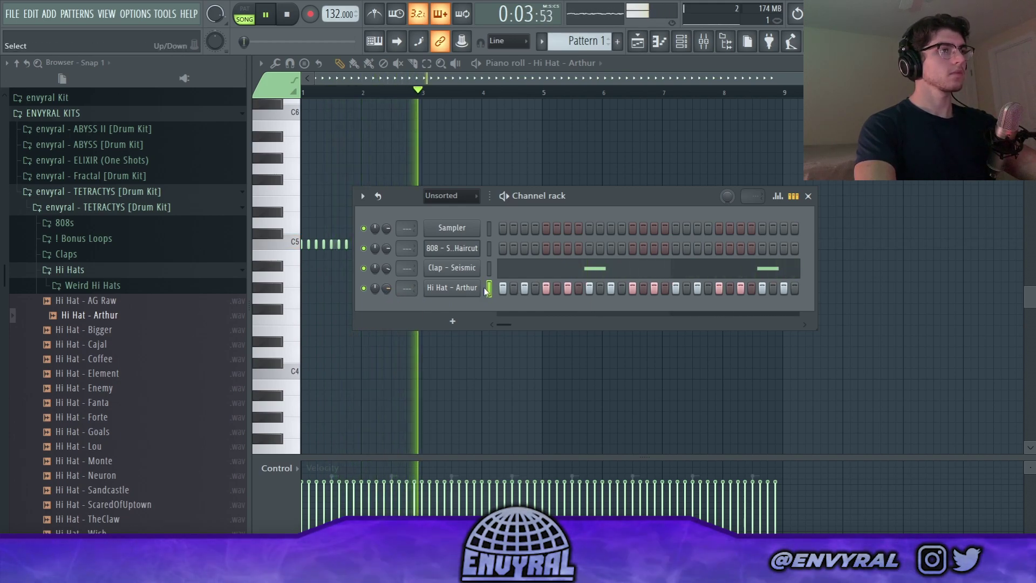
# Open the 808 - Spinz Haircut channel's piano roll and play the bass line together with the melody in song mode.
pyautogui.rightClick(453, 248)
pyautogui.click(514, 247)
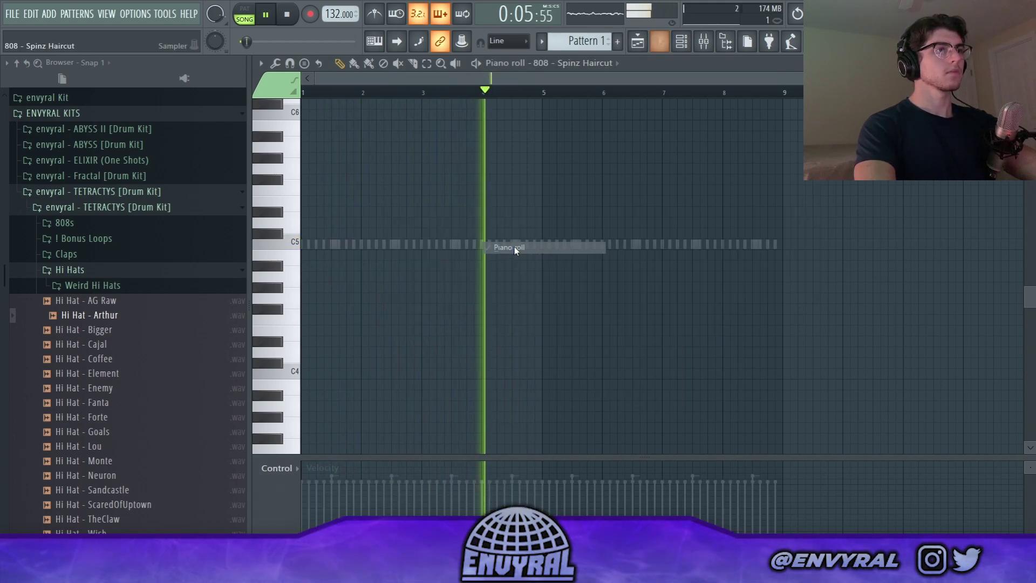
pyautogui.scroll(2, 329, 215)
pyautogui.press('space')
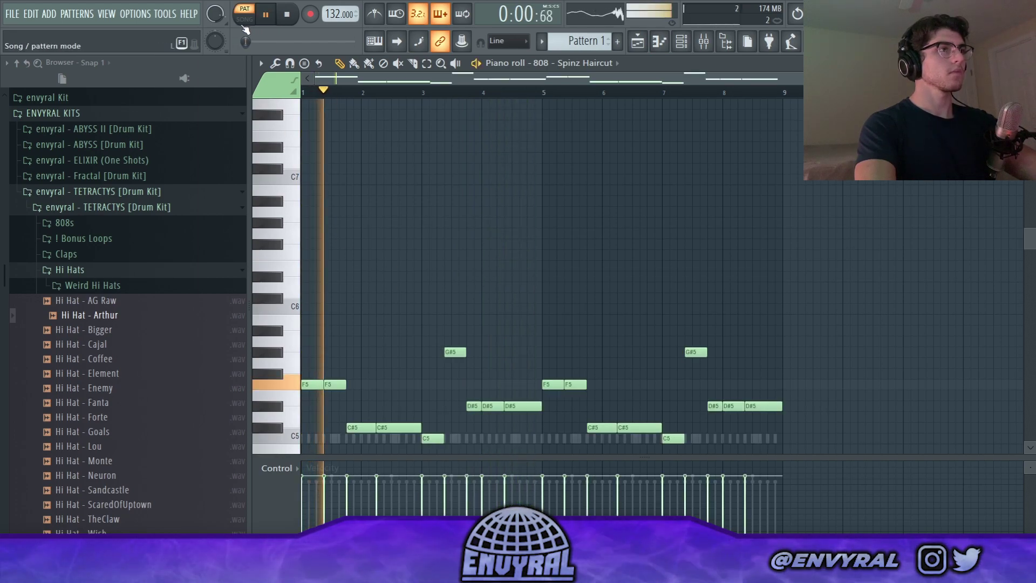
pyautogui.click(245, 20)
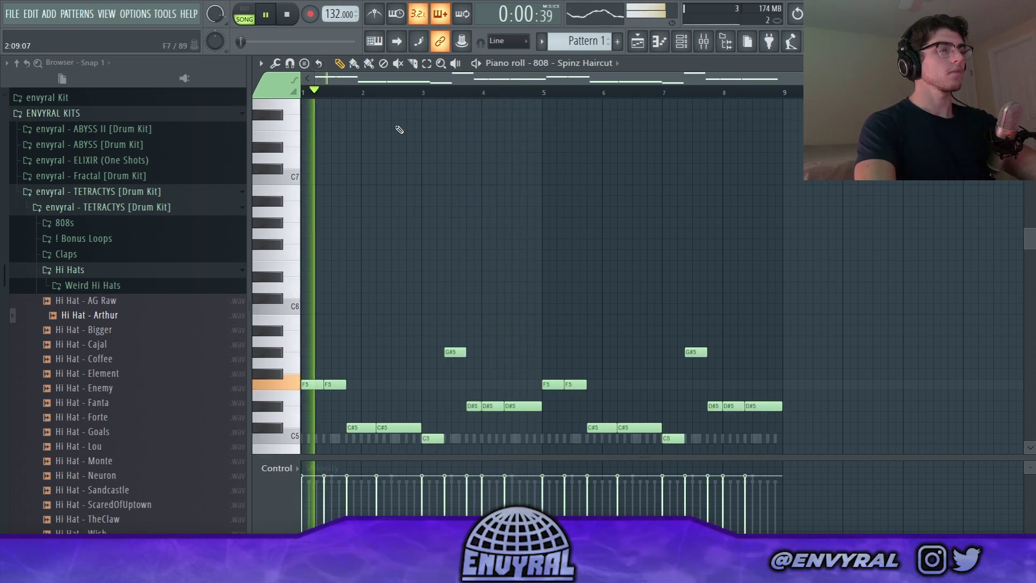
pyautogui.scroll(-4, 501, 220)
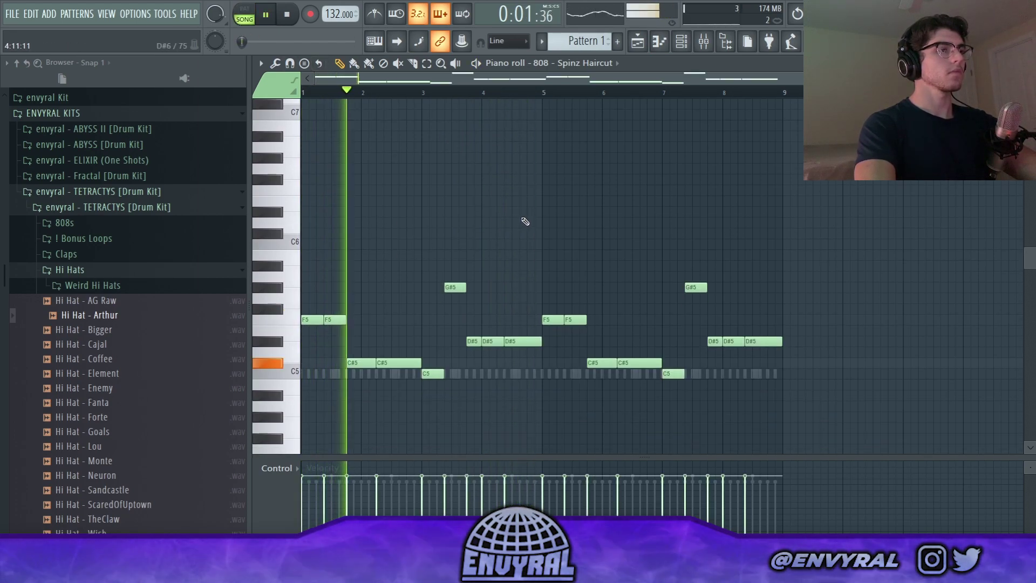
# Replace the 808 channel's sample with 808 - Tsunami and add a fade-out in its sampler settings.
pyautogui.click(689, 45)
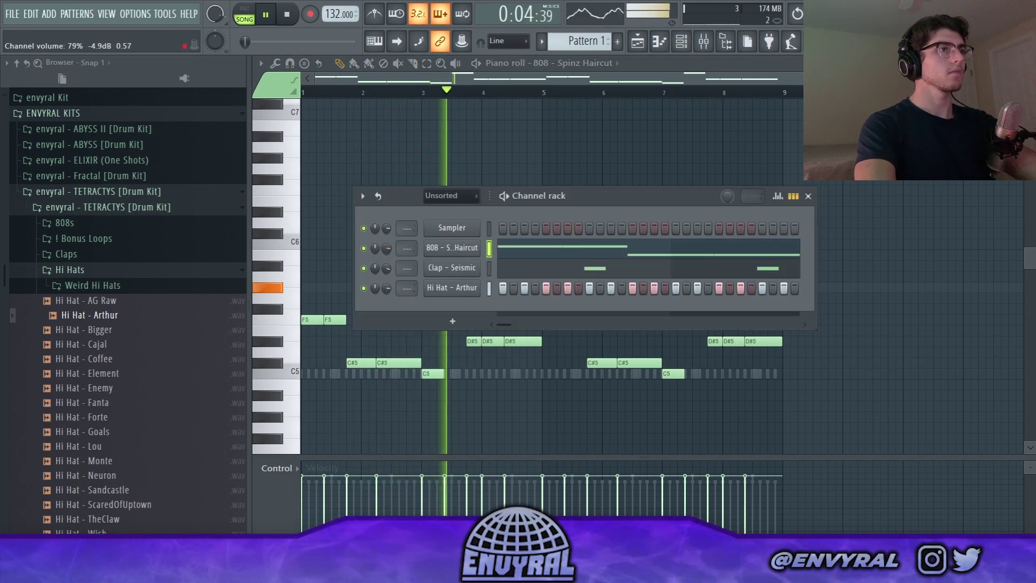
pyautogui.press('F6')
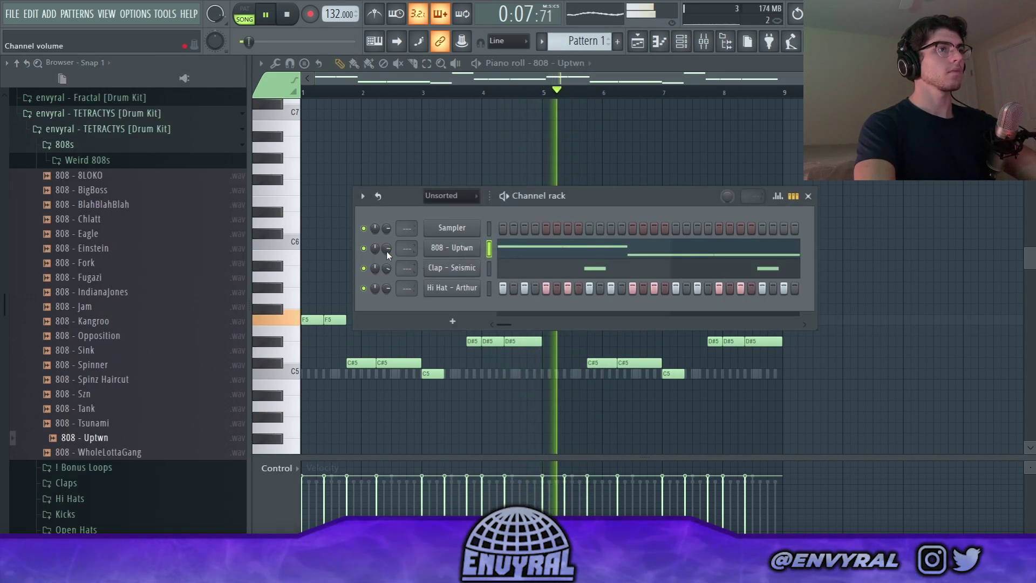
pyautogui.click(464, 254)
pyautogui.click(296, 156)
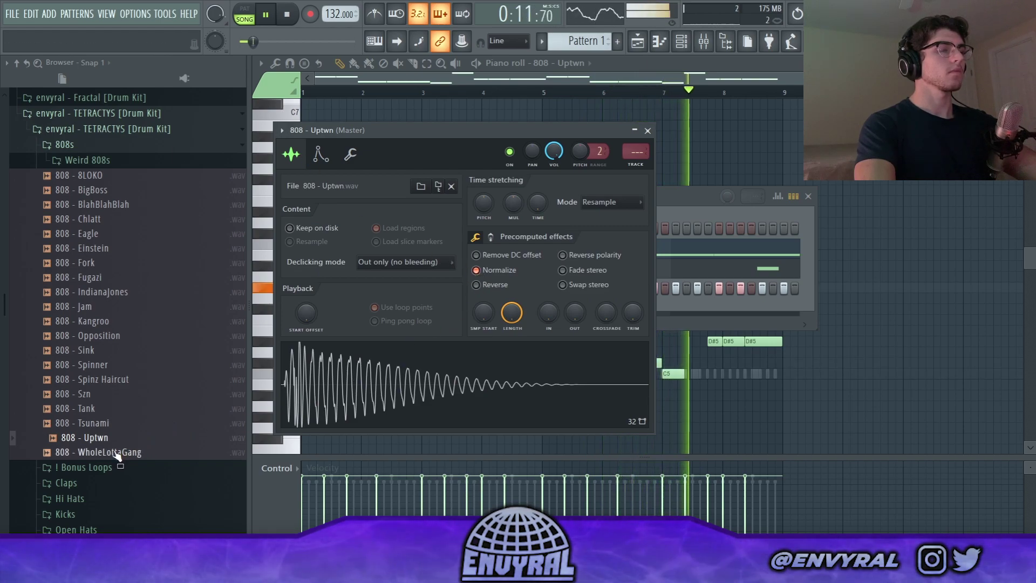
pyautogui.moveTo(105, 423); pyautogui.dragTo(411, 384)
pyautogui.moveTo(575, 313); pyautogui.dragTo(575, 302)
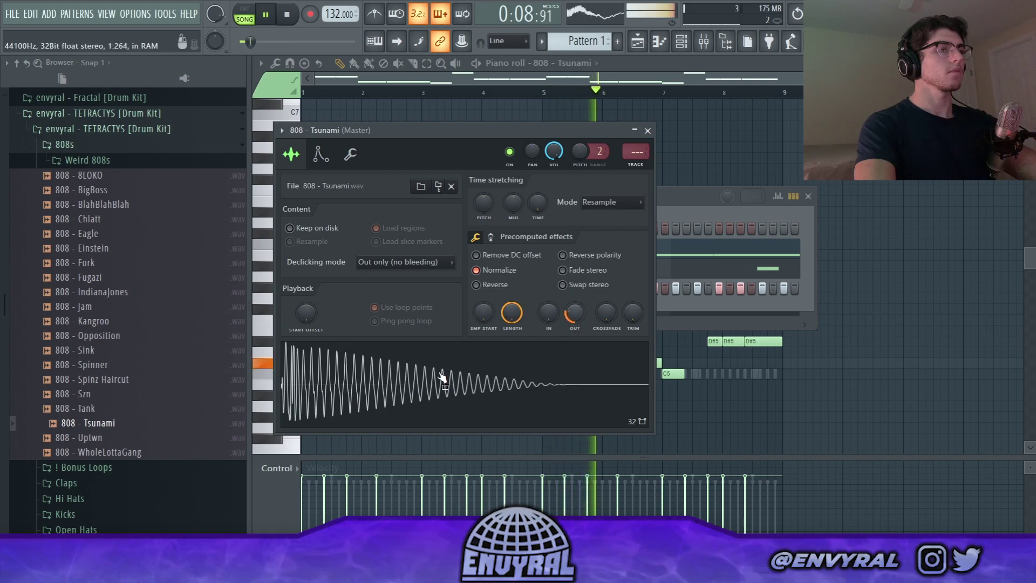
pyautogui.click(634, 131)
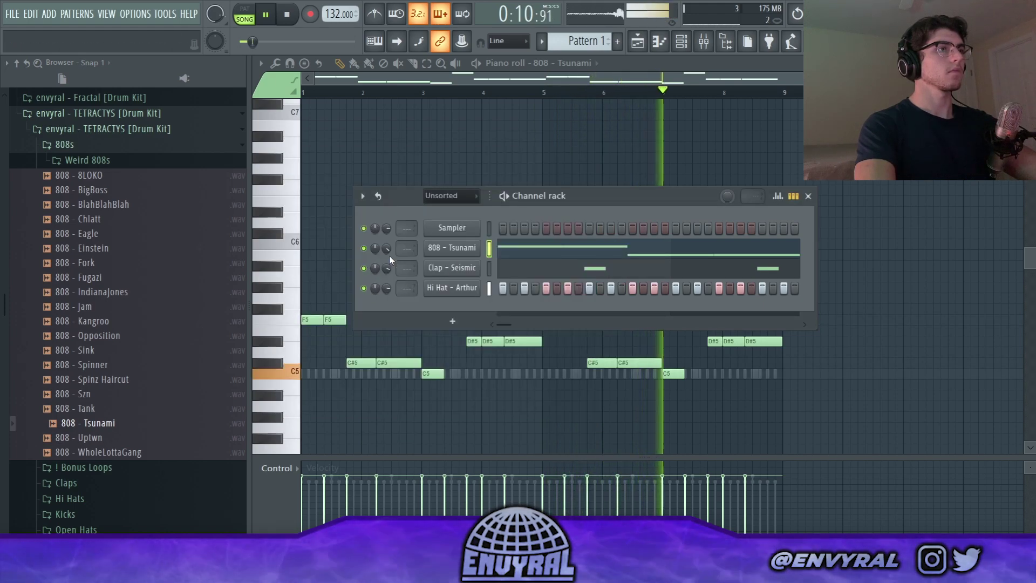
# Add Snare - Alien as a new channel in the channel rack and open its piano roll.
pyautogui.press('F5')
pyautogui.click(558, 258)
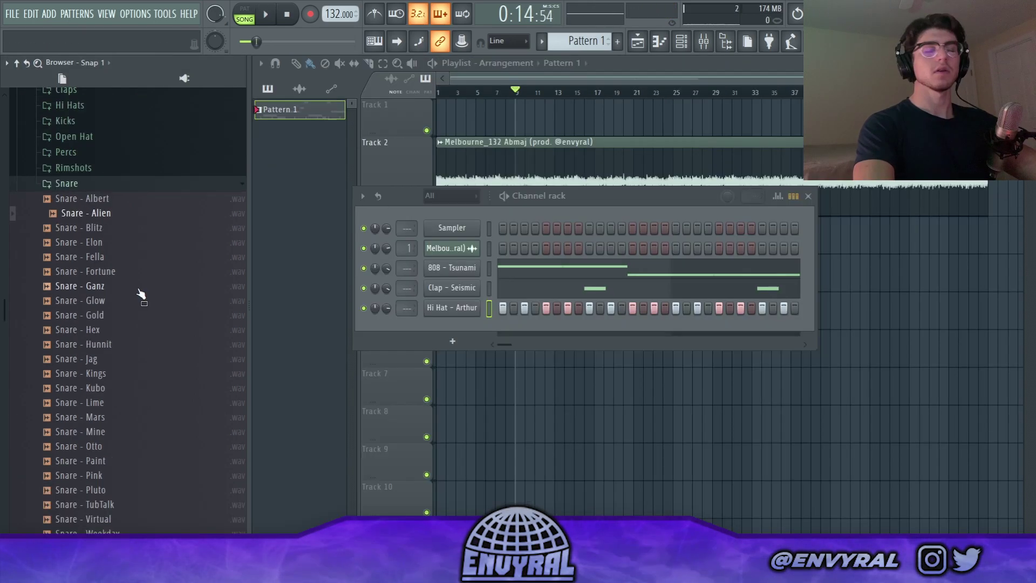
pyautogui.moveTo(463, 334); pyautogui.dragTo(465, 330)
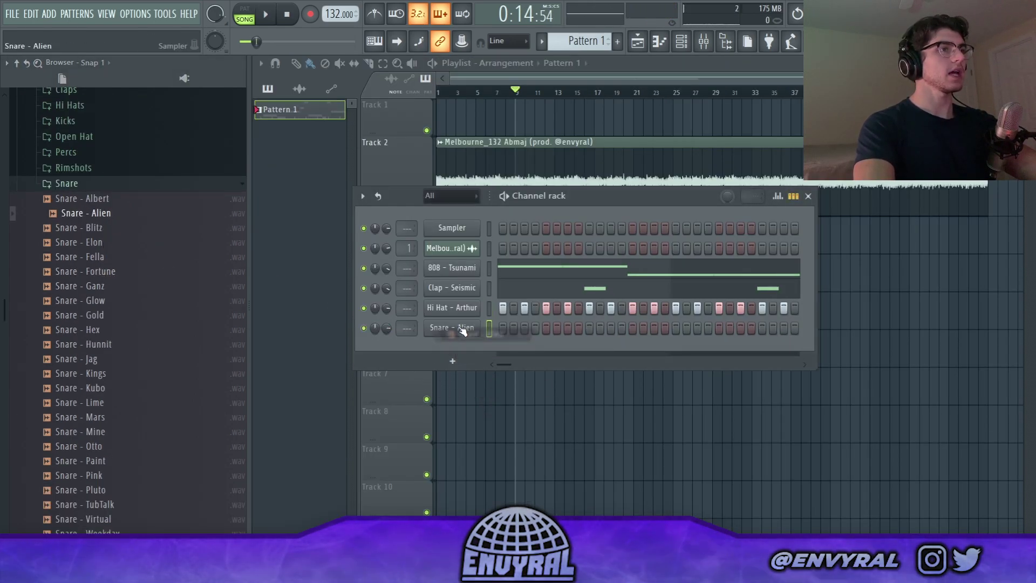
pyautogui.rightClick(475, 327)
pyautogui.click(507, 328)
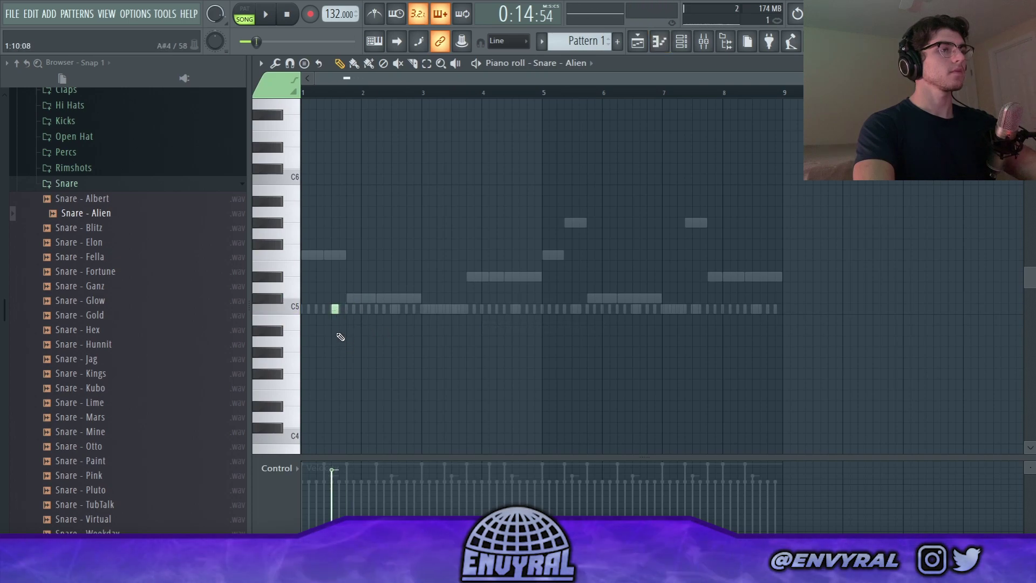
# Draw C5 snare hits in the middle of bars 2, 3 and 4, plus one just before bar 3, during playback.
pyautogui.press('space')
pyautogui.click(395, 309)
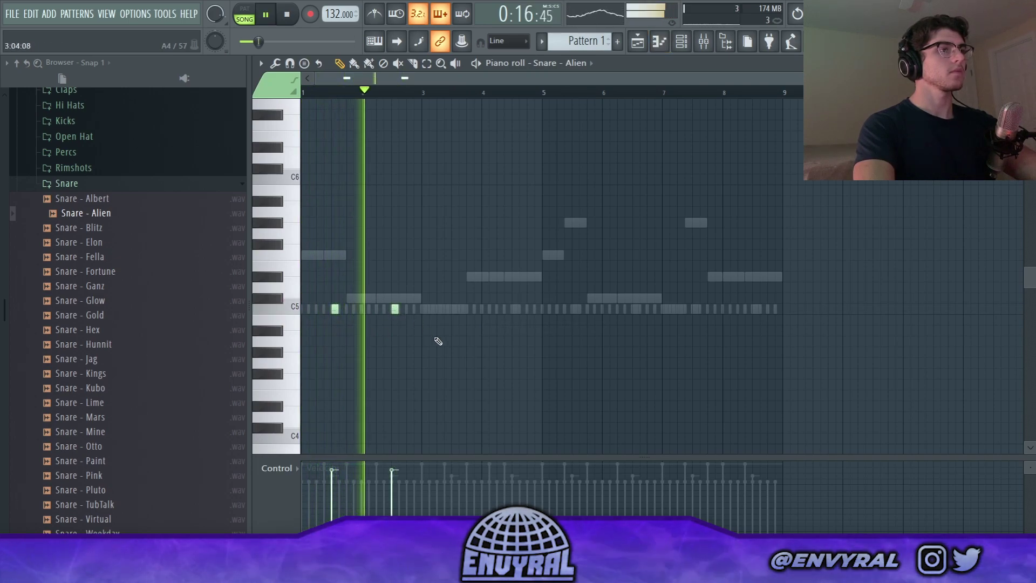
pyautogui.click(423, 309)
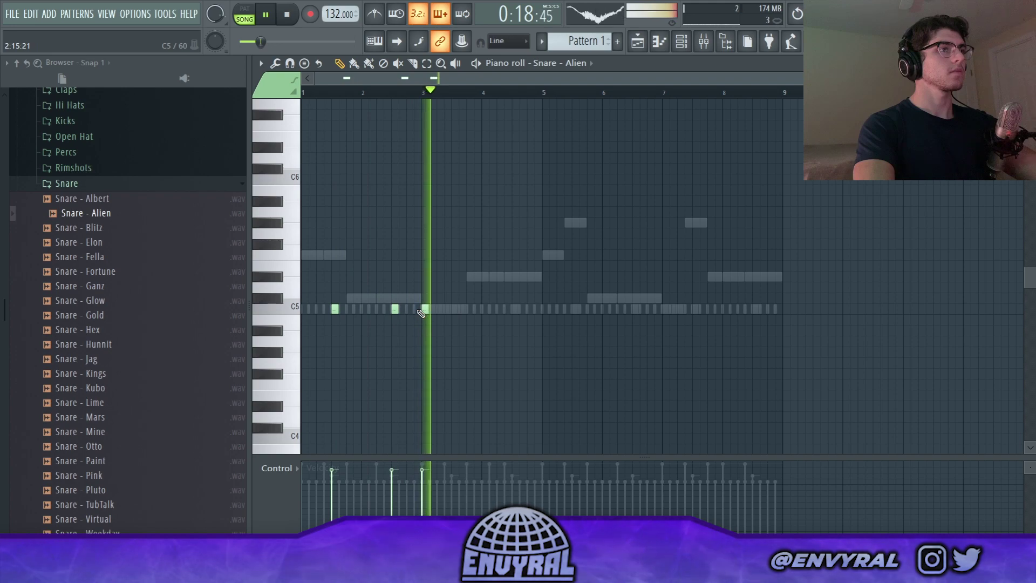
pyautogui.moveTo(423, 309); pyautogui.dragTo(415, 309)
pyautogui.click(456, 309)
pyautogui.click(515, 308)
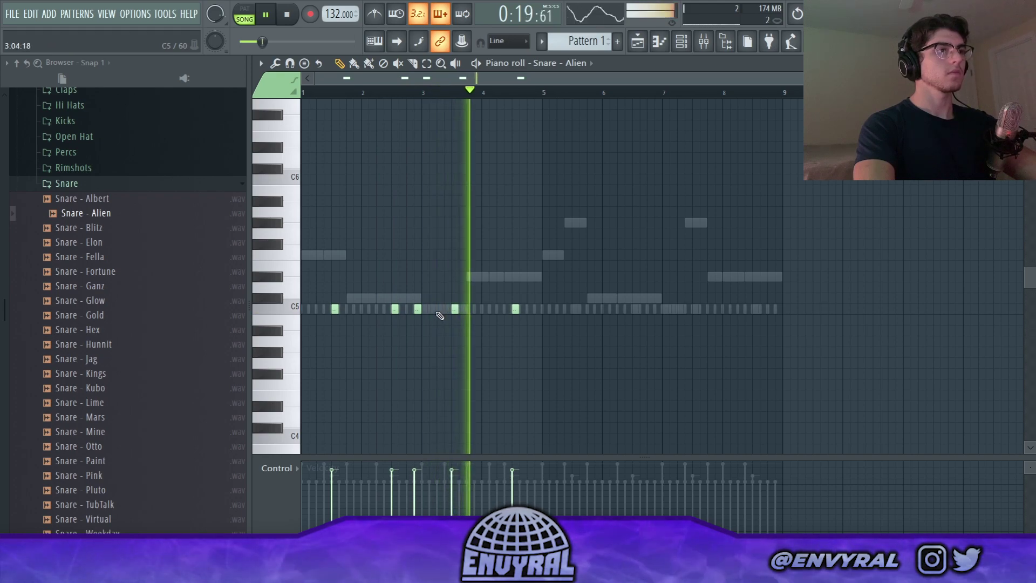
# Transpose the snare notes up three semitones and stop playback.
pyautogui.hotkey('shift', 'Up')
pyautogui.hotkey('shift', 'Up')
pyautogui.hotkey('shift', 'Up')
pyautogui.press('space')
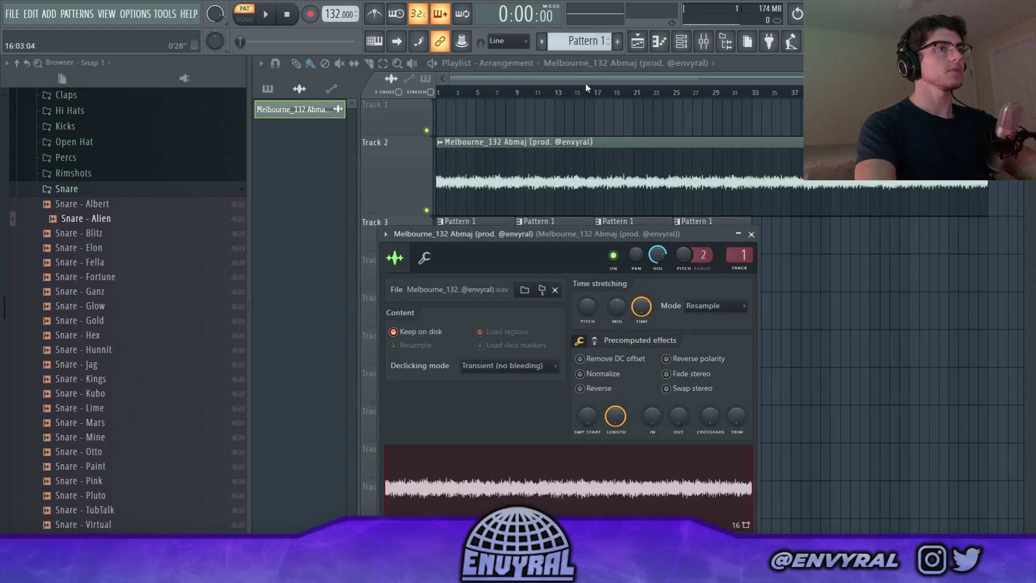
# Close the Melbourne sample's settings and open the Clap - Seismic channel from the channel rack while the beat plays at 145 BPM.
pyautogui.press('Escape')
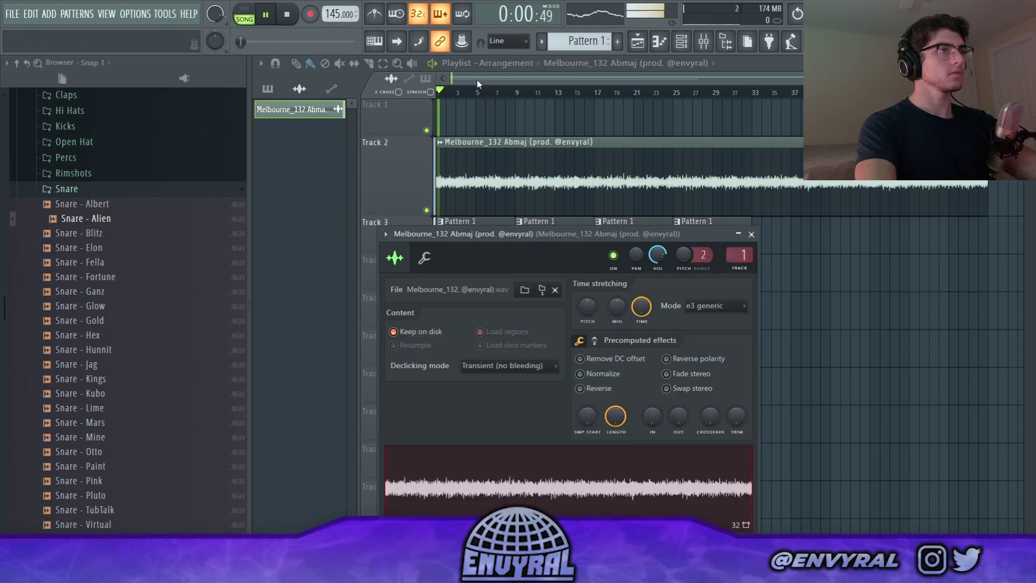
pyautogui.press('Escape')
pyautogui.press('F6')
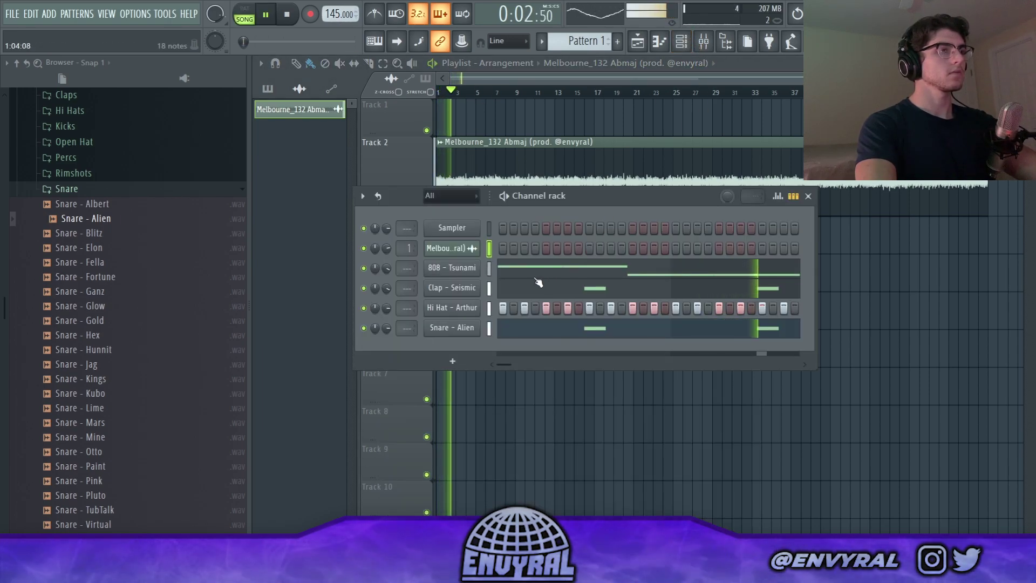
pyautogui.press('F6')
pyautogui.click(681, 47)
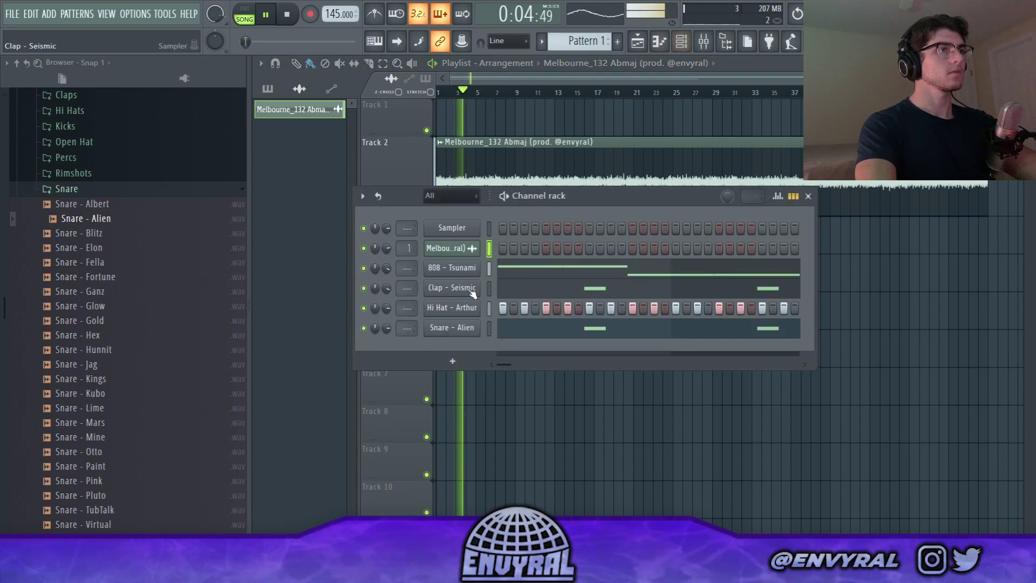
pyautogui.click(461, 288)
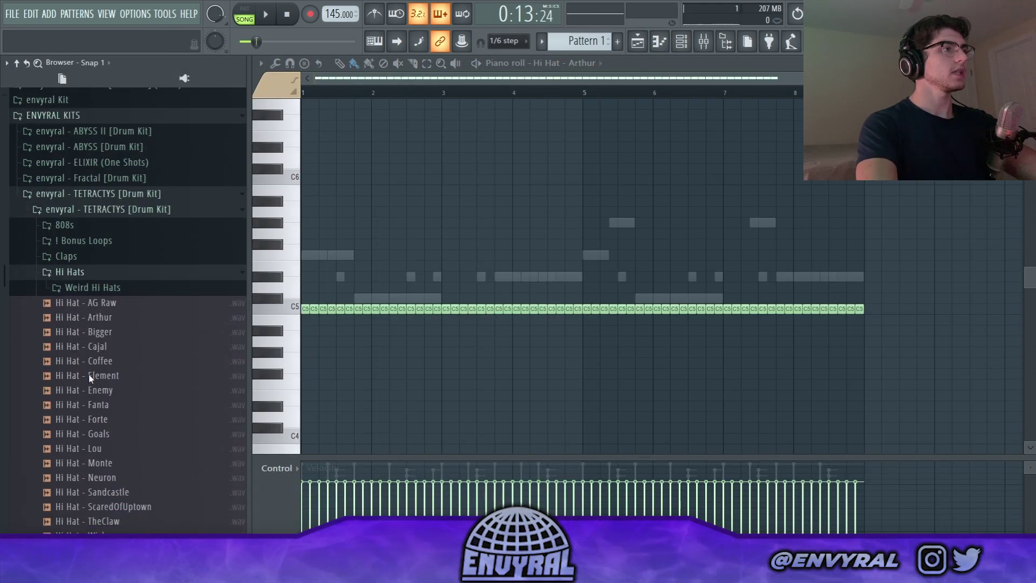
# Open the Weird Hi Hats folder and audition hats such as Gnome and Bello against the beat.
pyautogui.click(99, 284)
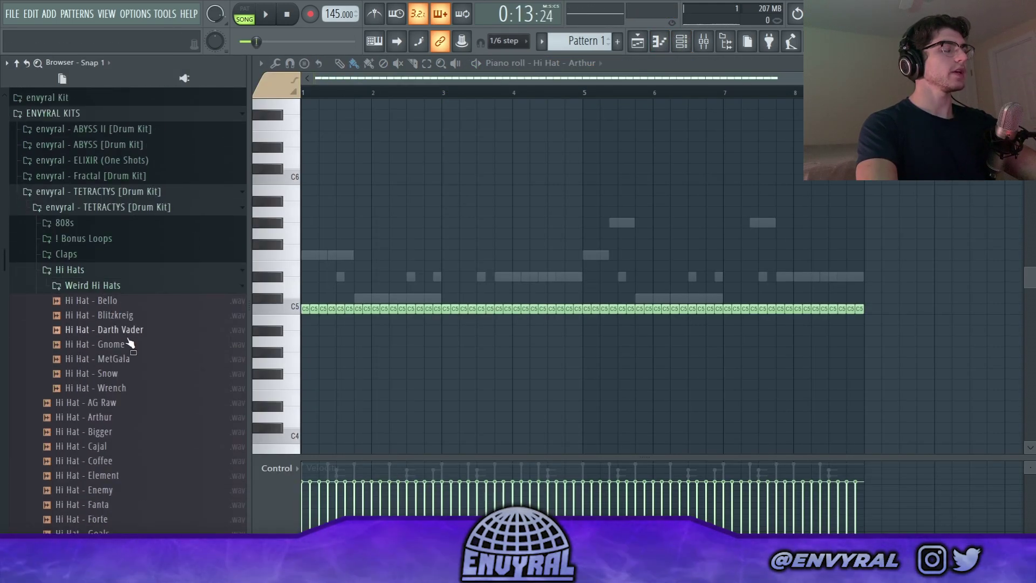
pyautogui.click(150, 371)
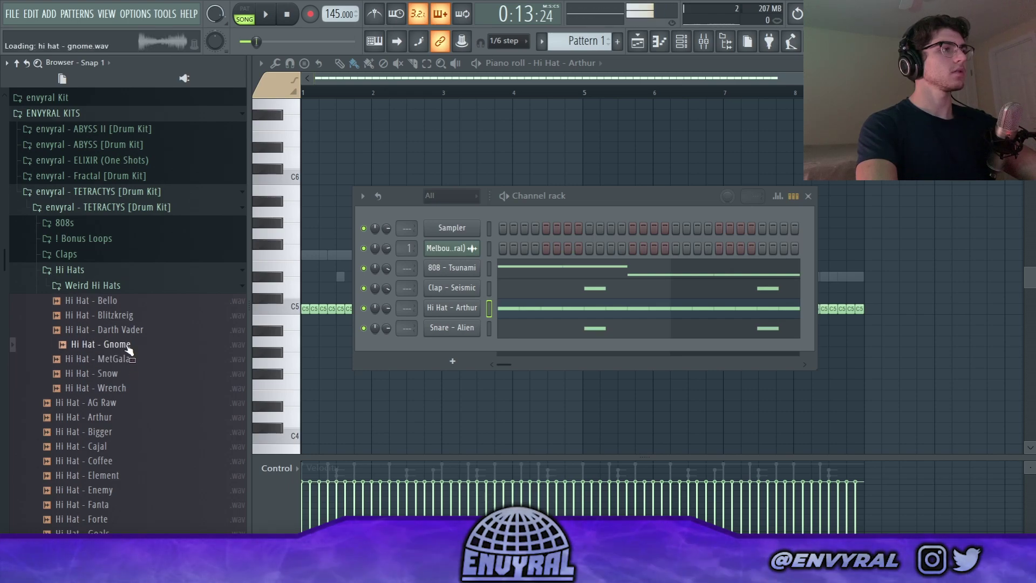
pyautogui.click(121, 308)
pyautogui.press('space')
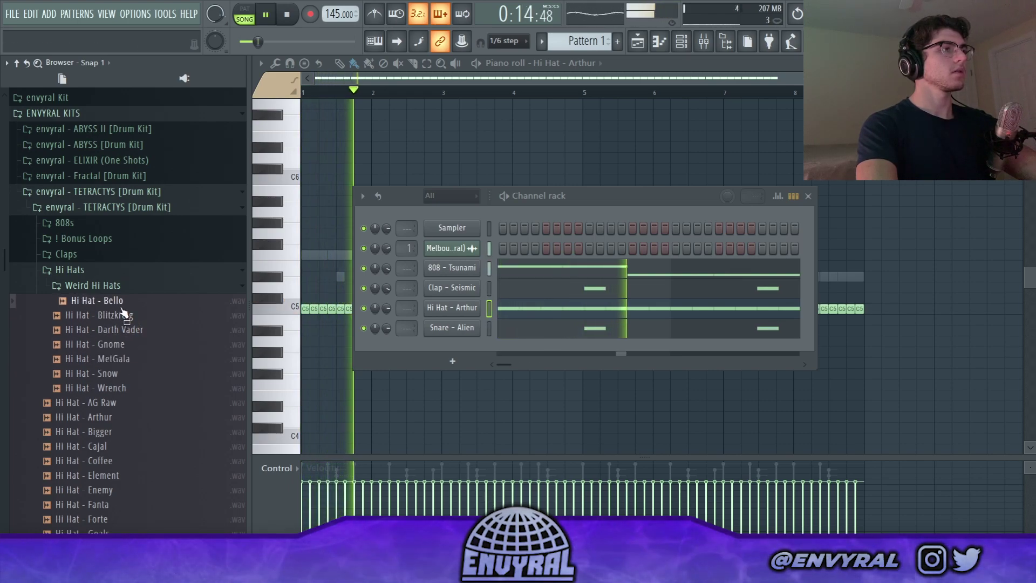
# Add Hi Hat - Bello as a new channel, open its piano roll and stop playback.
pyautogui.moveTo(124, 312); pyautogui.dragTo(462, 341)
pyautogui.press('F6')
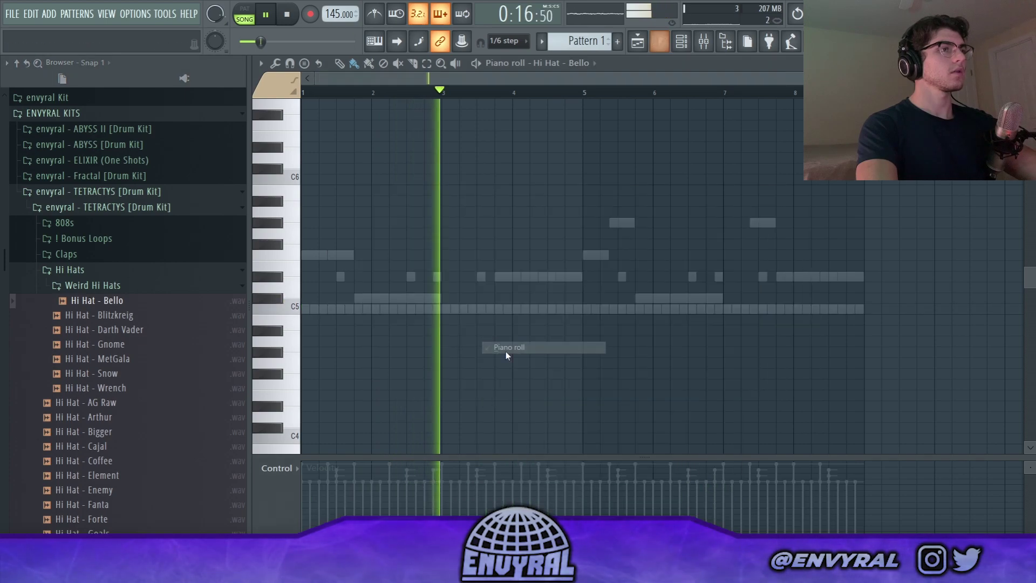
pyautogui.press('space')
pyautogui.scroll(2, 345, 89)
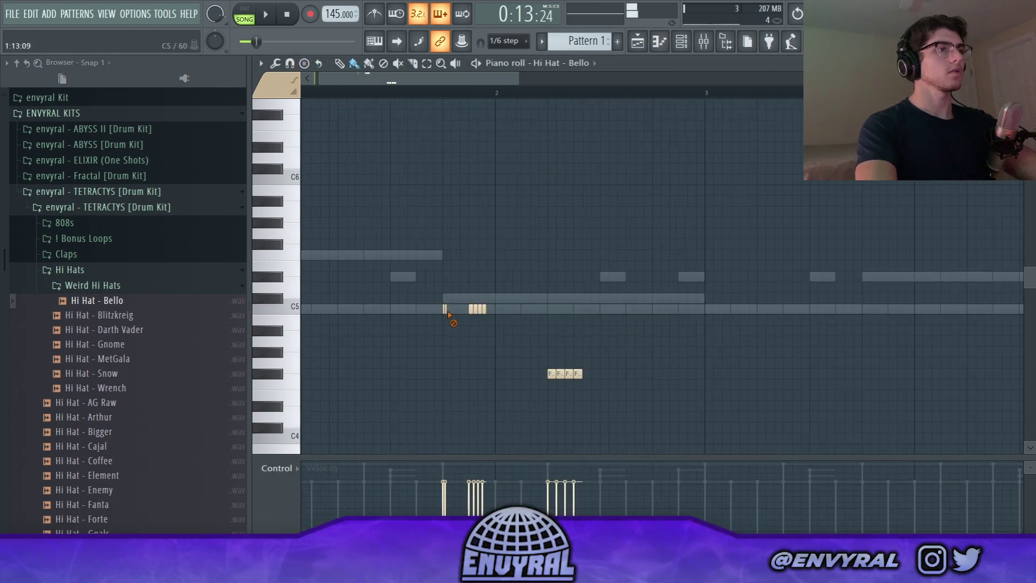
# Play the beat and draw three groups of Hi Hat - Bello notes at lower pitches in bar 4.
pyautogui.press('space')
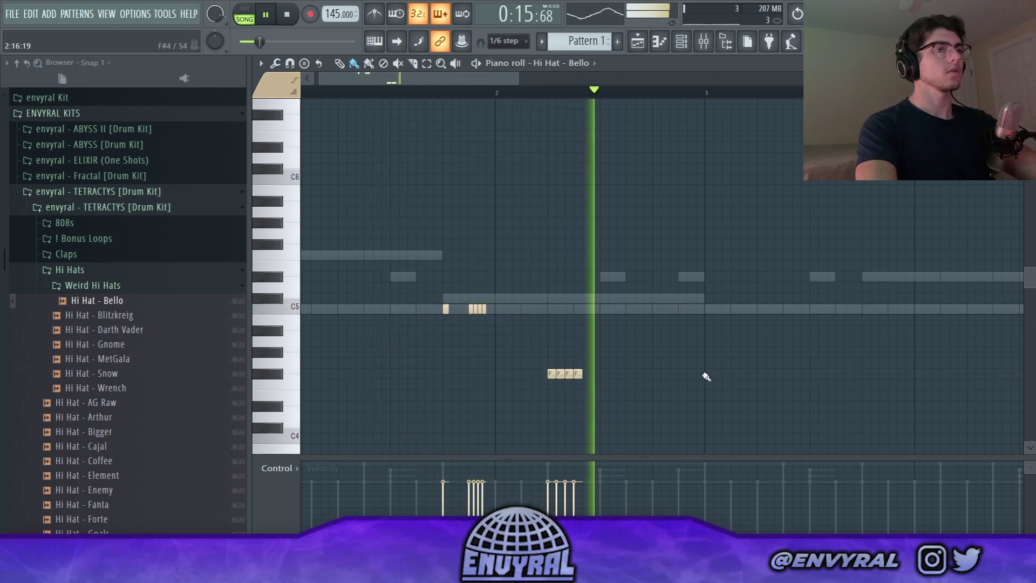
pyautogui.scroll(-2, 523, 85)
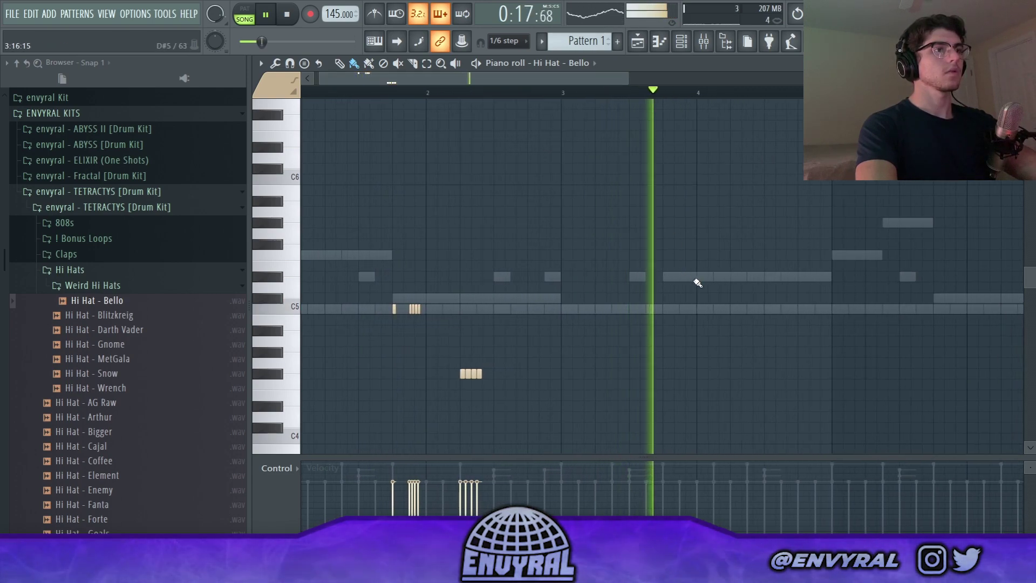
pyautogui.moveTo(699, 276); pyautogui.dragTo(717, 276)
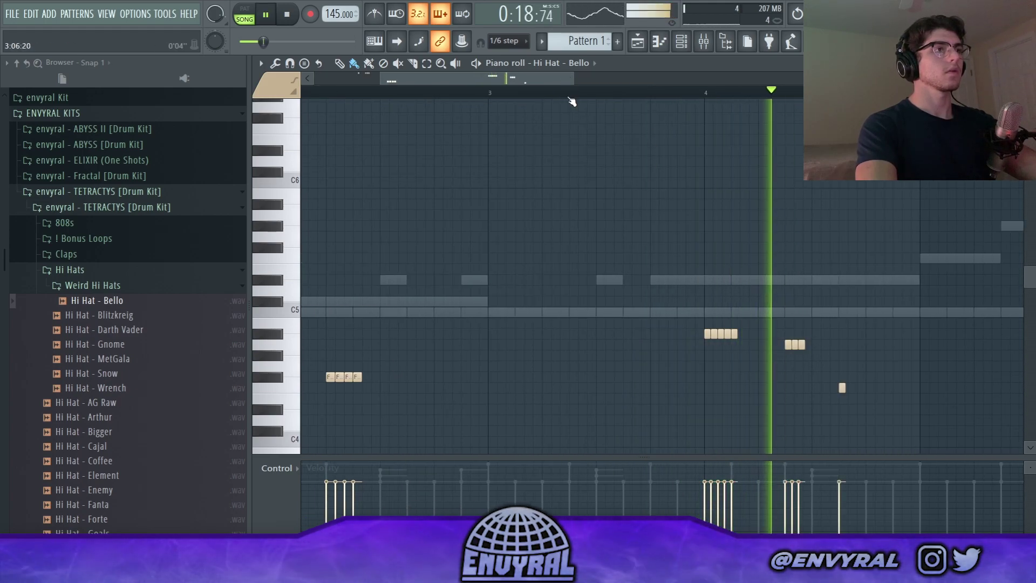
pyautogui.scroll(-3, 632, 105)
# Set the snap to Line, stop playback and duplicate all Hi Hat - Bello notes into bars 5 to 8.
pyautogui.click(507, 41)
pyautogui.click(503, 74)
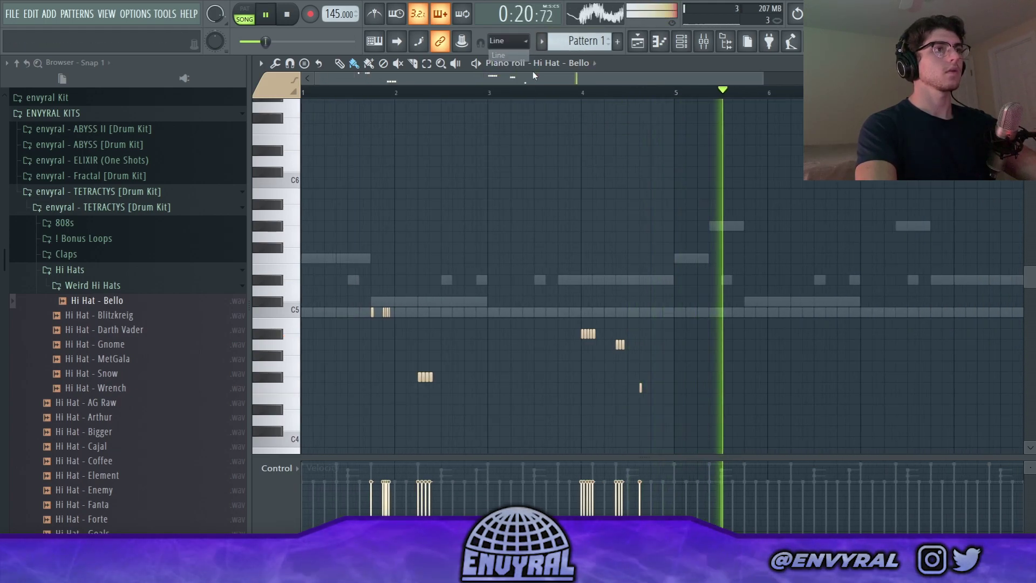
pyautogui.press('space')
pyautogui.hotkey('ctrl', 'a')
pyautogui.press('l')
pyautogui.hotkey('ctrl', 'b')
pyautogui.press('d')
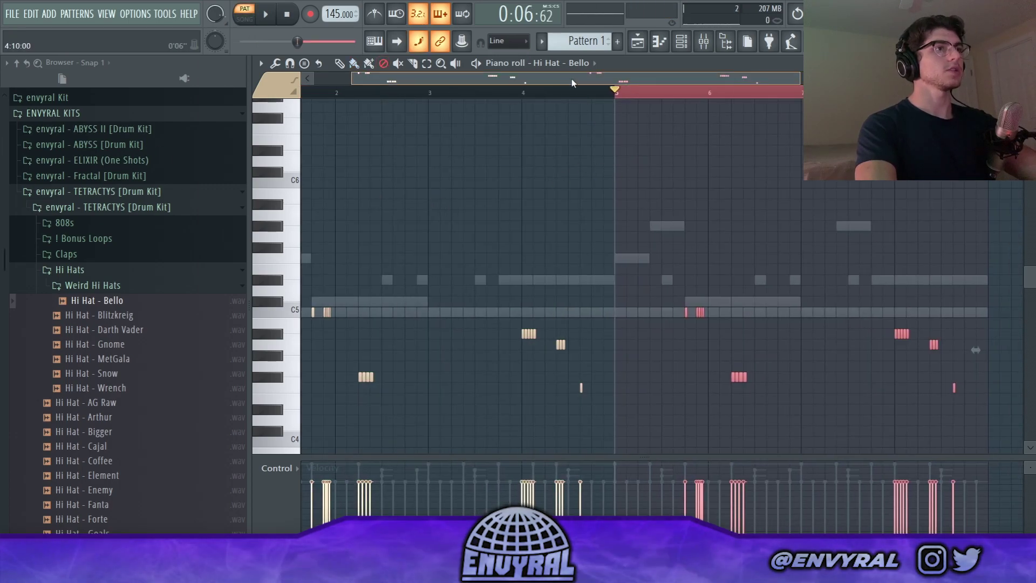
# Vary the duplicated Hi Hat - Bello notes in bars 7 and 8, adding hits in bar 8 with the snap set to Line.
pyautogui.click(507, 40)
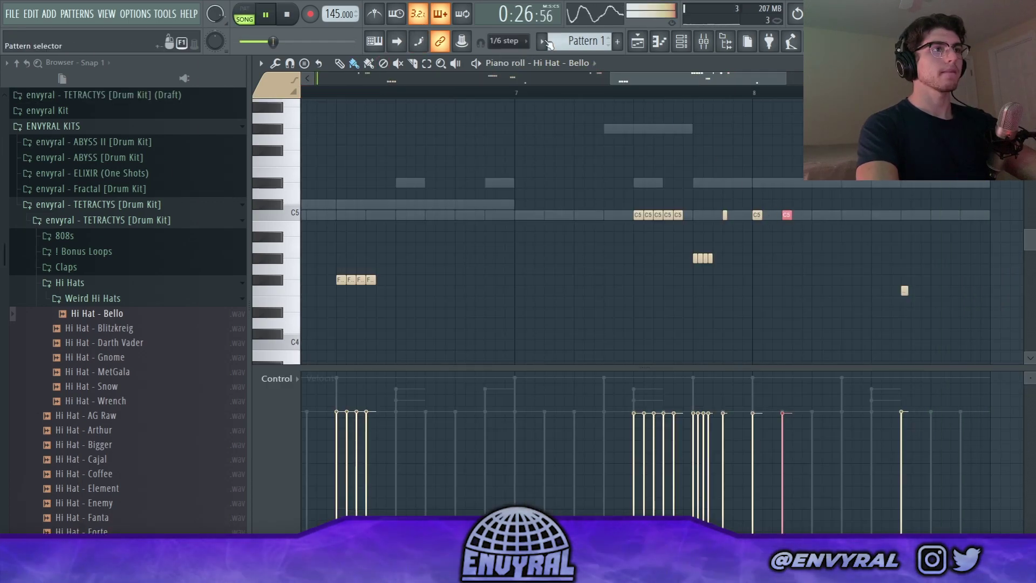
pyautogui.click(508, 40)
pyautogui.click(505, 55)
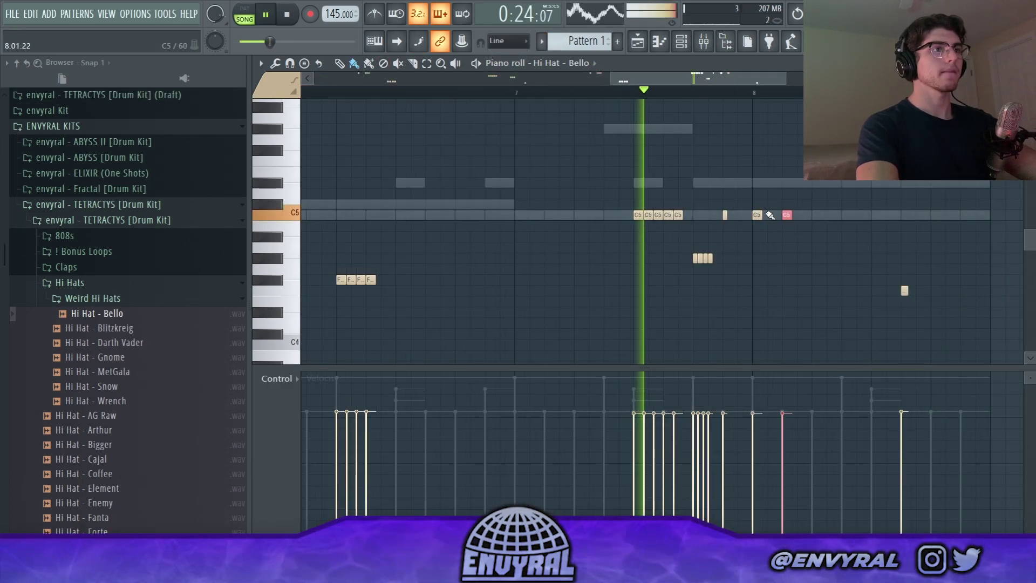
pyautogui.moveTo(785, 215); pyautogui.dragTo(770, 214)
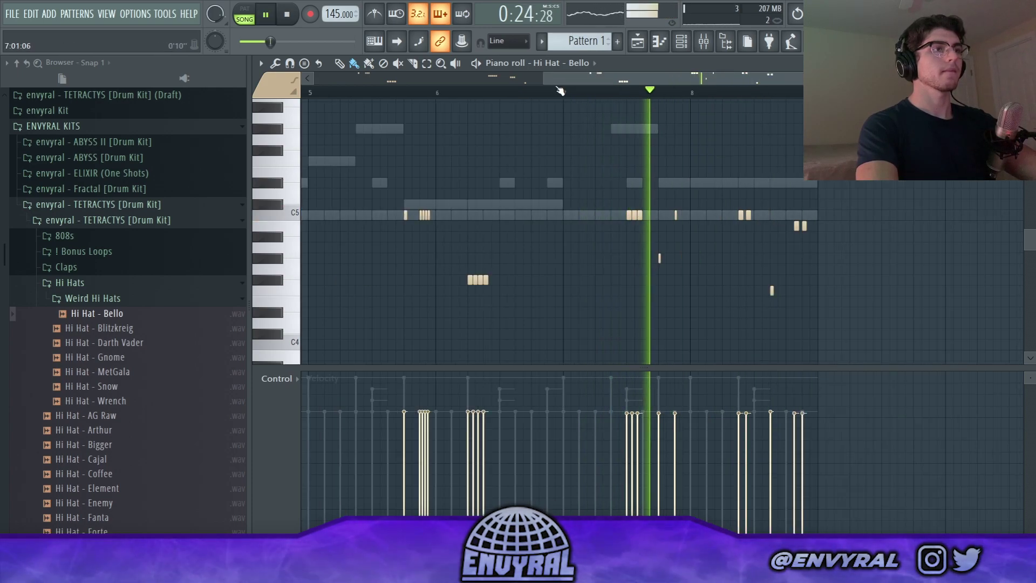
pyautogui.scroll(-2, 554, 86)
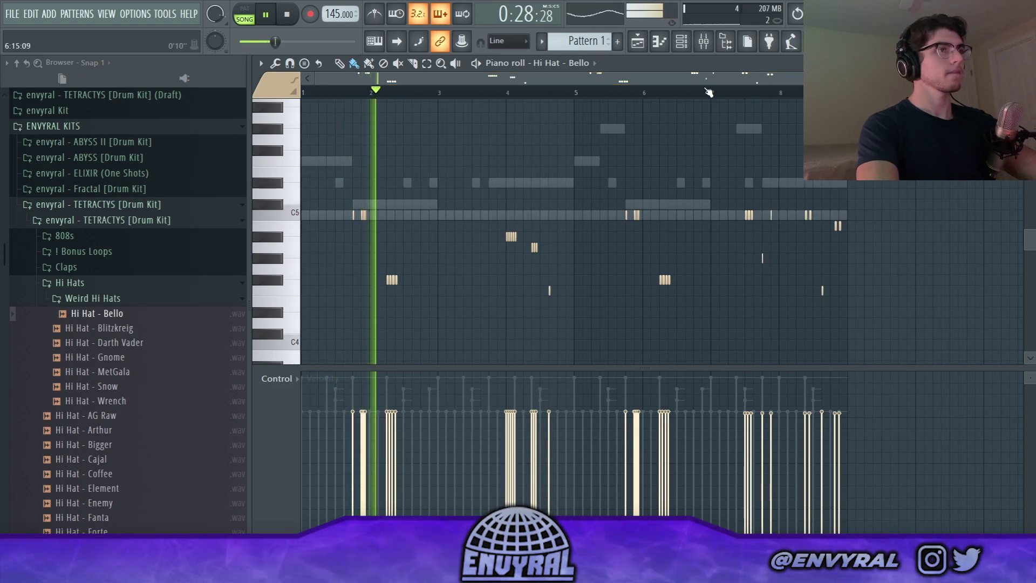
# Open the kit's Open Hats folder, stop playback and add Open Hat - Postulate as a new channel.
pyautogui.click(638, 42)
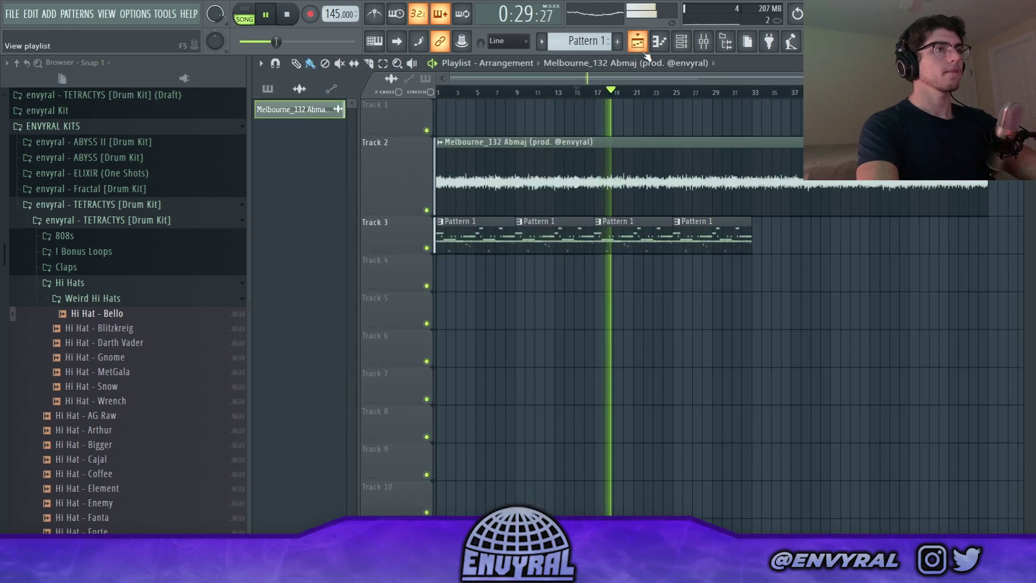
pyautogui.click(679, 48)
pyautogui.click(91, 288)
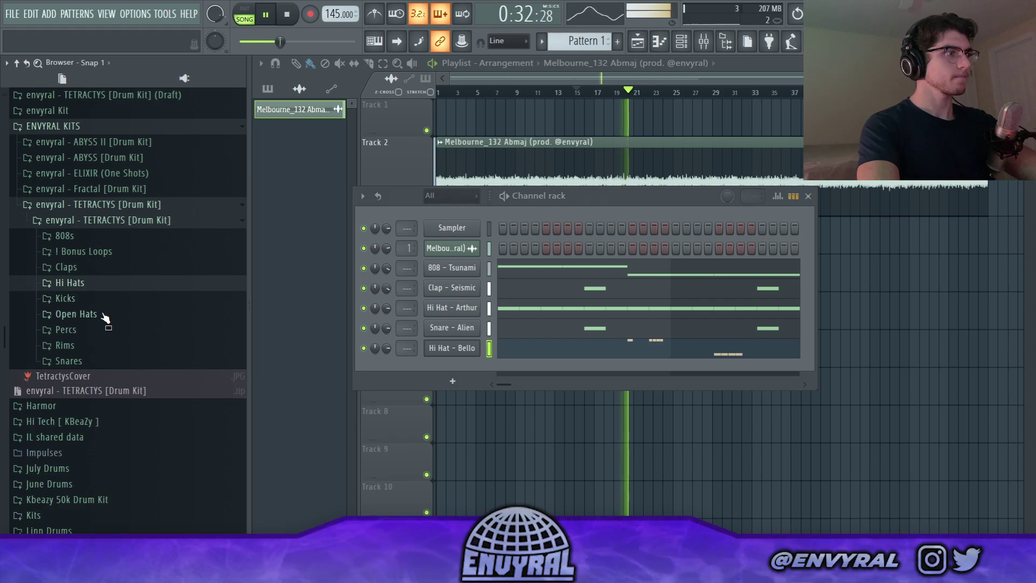
pyautogui.click(104, 316)
pyautogui.press('space')
pyautogui.moveTo(123, 365); pyautogui.dragTo(130, 394)
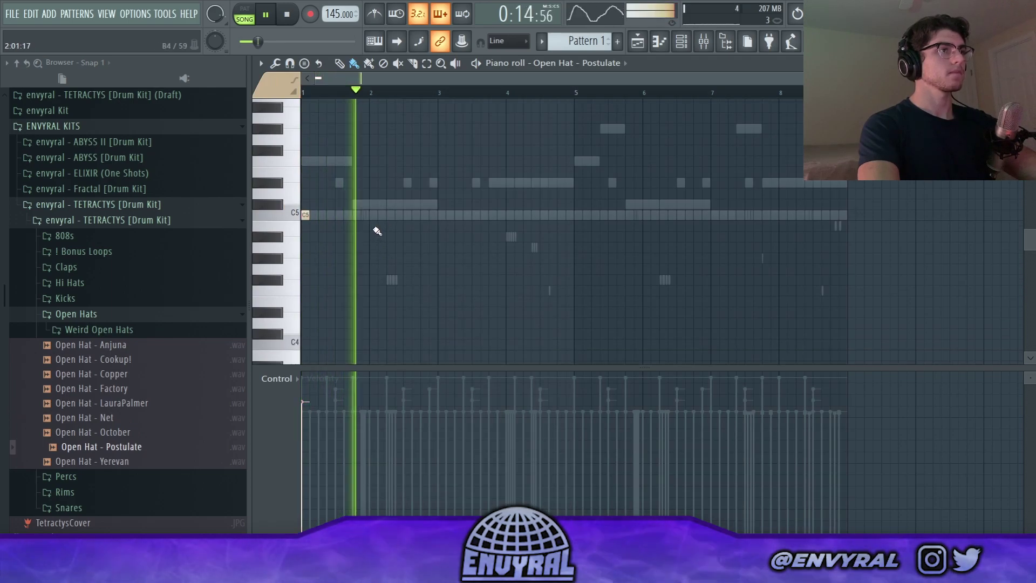
# Place Open Hat - Postulate notes at C5 in bars 2 and 3, and duplicate the four-bar pattern into bars 5 to 8.
pyautogui.click(388, 216)
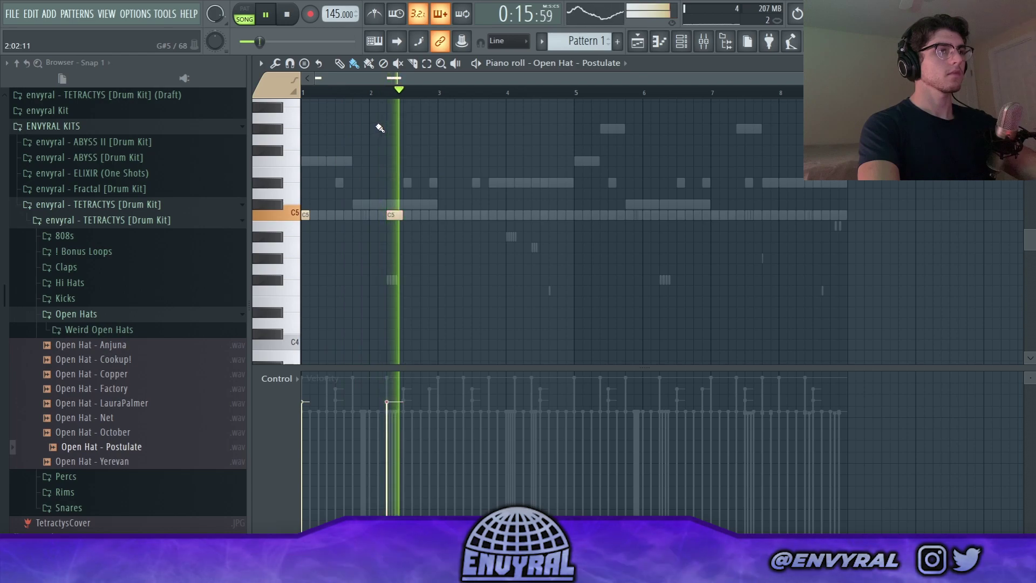
pyautogui.click(441, 214)
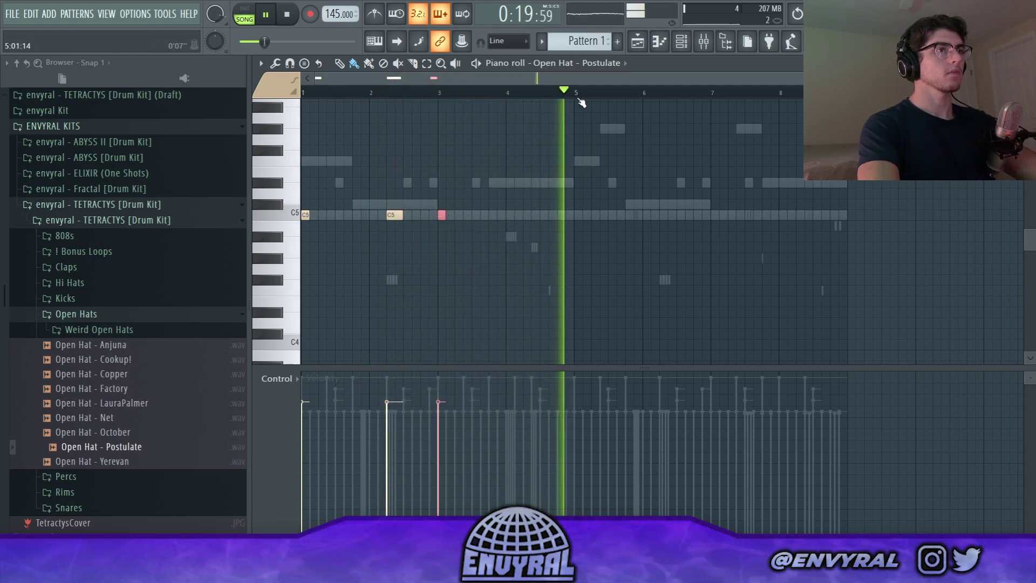
pyautogui.moveTo(574, 92); pyautogui.dragTo(176, 208)
pyautogui.hotkey('ctrl', 'b')
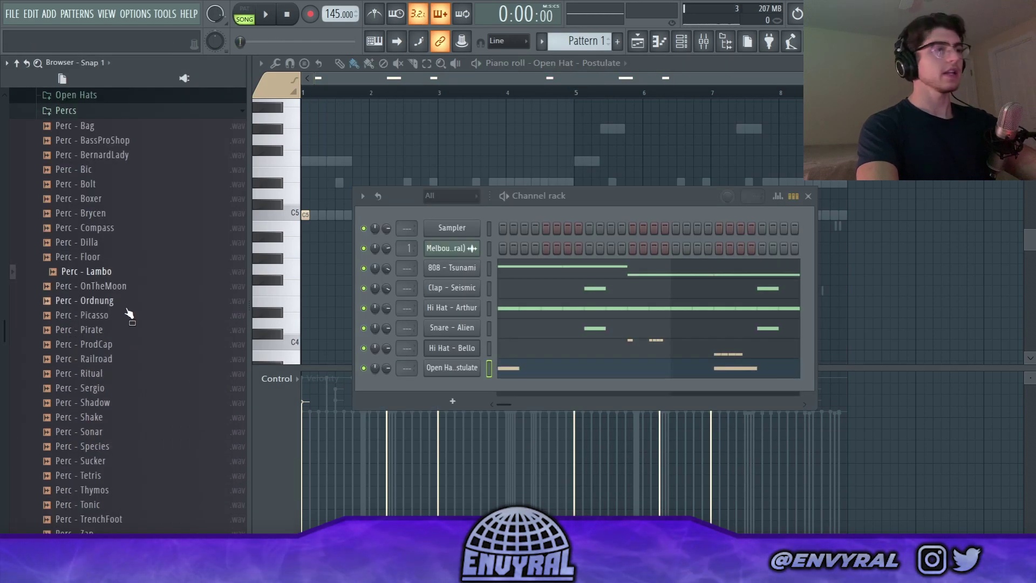
# Add Perc - Lambo from the Percs folder and place C5 notes on the last beats of bars 2 and 3.
pyautogui.moveTo(117, 295)
pyautogui.mouseDown()
pyautogui.moveTo(471, 392)
pyautogui.moveTo(435, 403)
pyautogui.mouseUp()
pyautogui.click(103, 286)
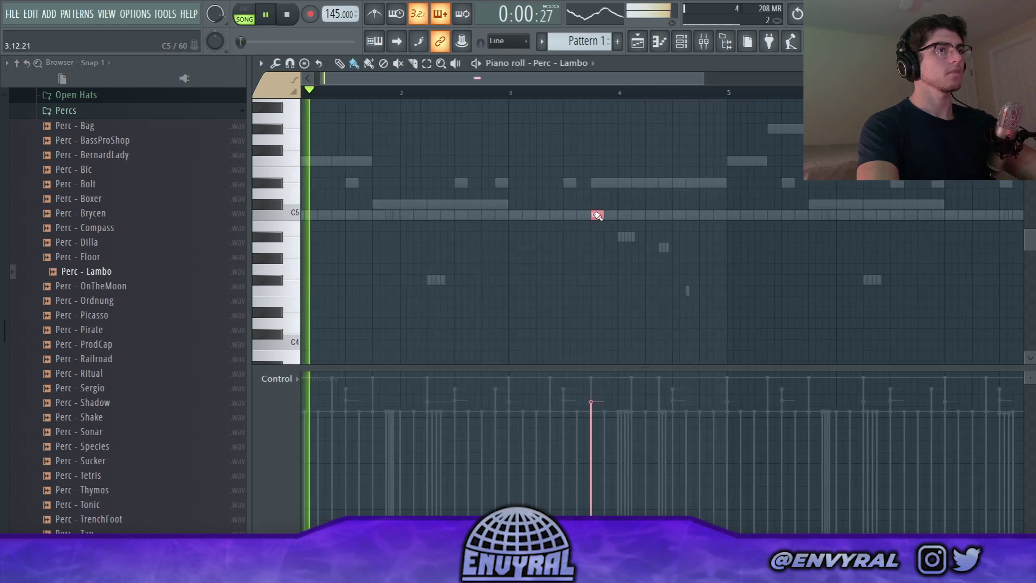
pyautogui.click(610, 215)
pyautogui.moveTo(486, 216); pyautogui.dragTo(502, 217)
pyautogui.rightClick(501, 217)
pyautogui.rightClick(486, 217)
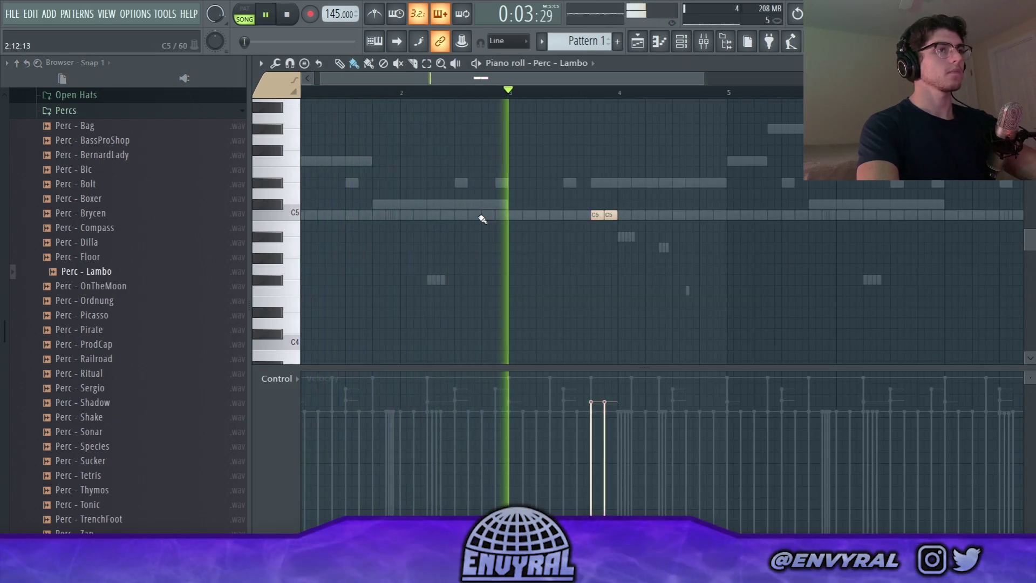
pyautogui.click(487, 215)
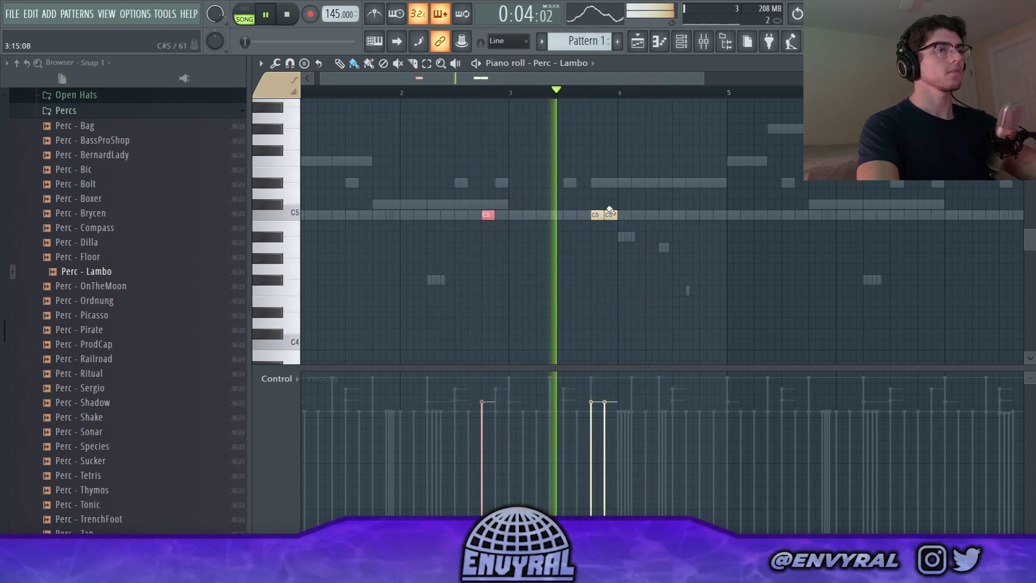
pyautogui.scroll(-3, 470, 93)
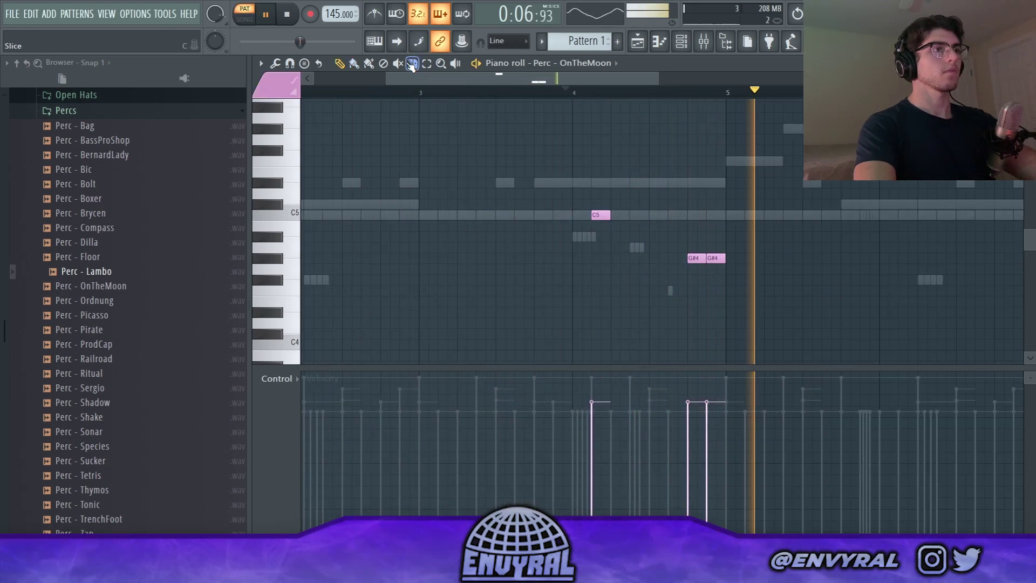
# Play the Perc - OnTheMoon part in song mode from bar 4 and duplicate its notes into bars 5 to 8.
pyautogui.click(243, 20)
pyautogui.click(574, 94)
pyautogui.scroll(-2, 576, 96)
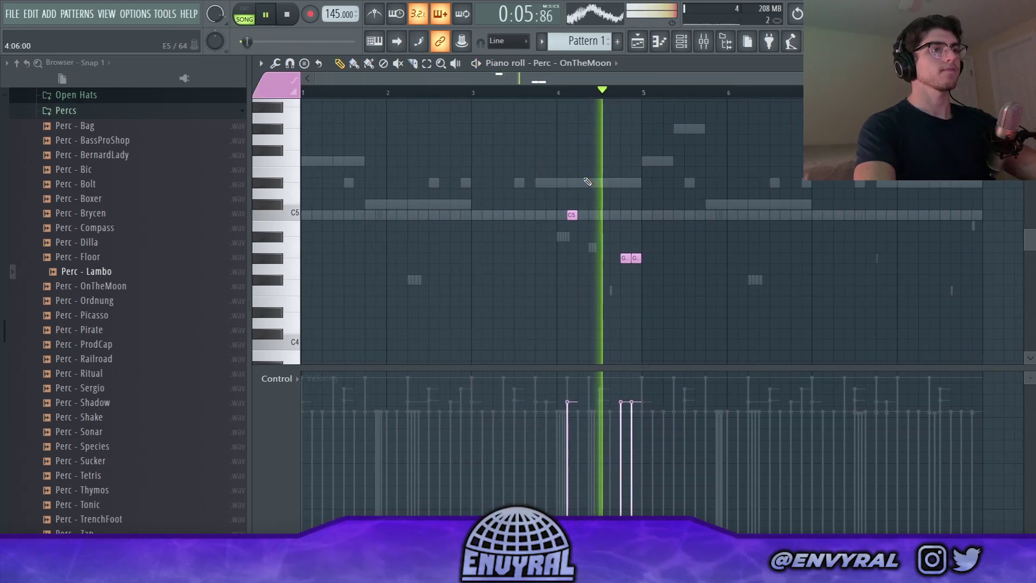
pyautogui.scroll(-2, 539, 91)
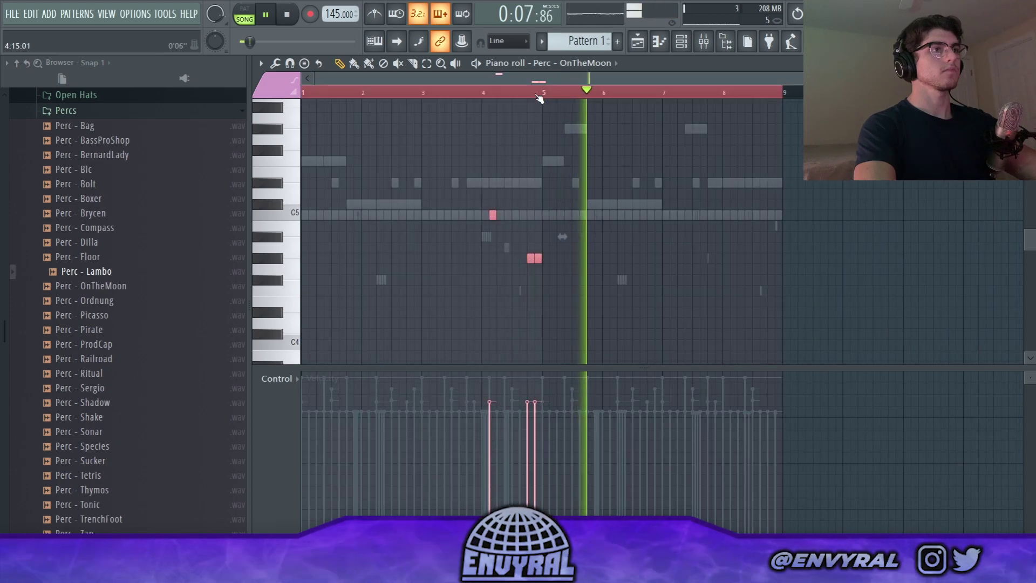
pyautogui.click(520, 41)
pyautogui.click(521, 56)
pyautogui.moveTo(535, 93); pyautogui.dragTo(430, 93)
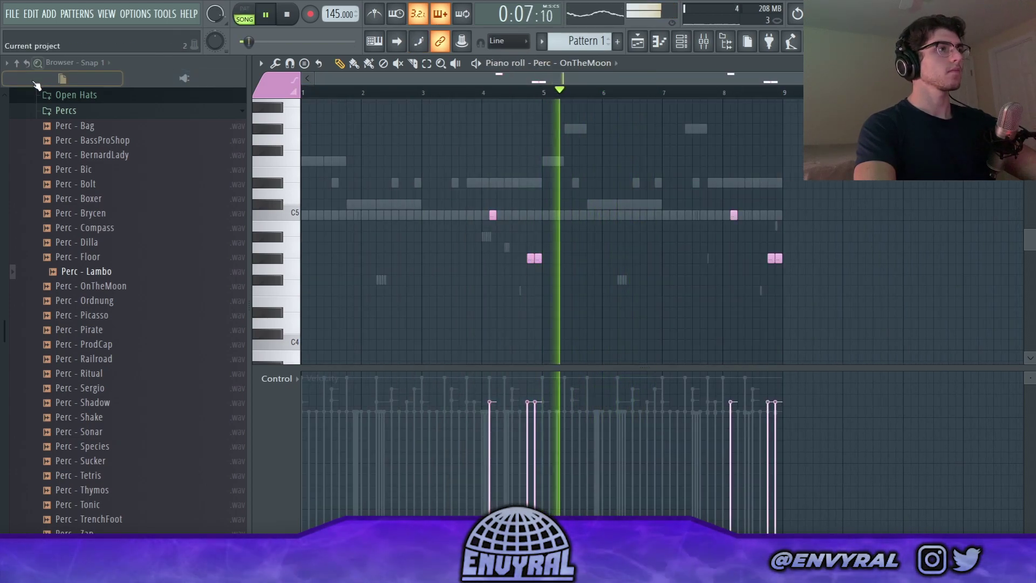
# Open the kit's Kicks folder, audition kicks with playback stopped and add Kick - Komitas as a new channel.
pyautogui.click(70, 112)
pyautogui.scroll(3, 129, 183)
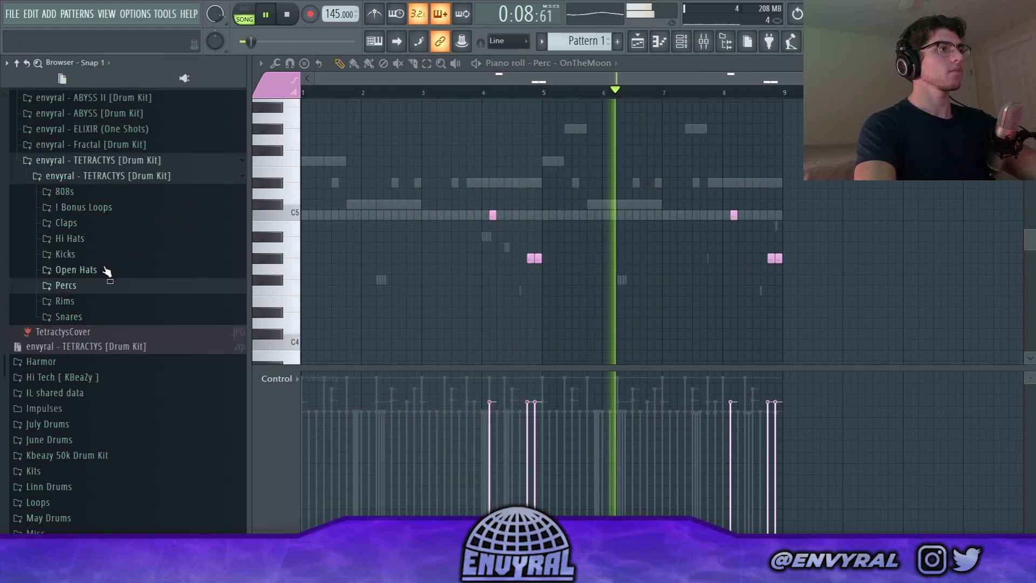
pyautogui.click(103, 238)
pyautogui.click(98, 169)
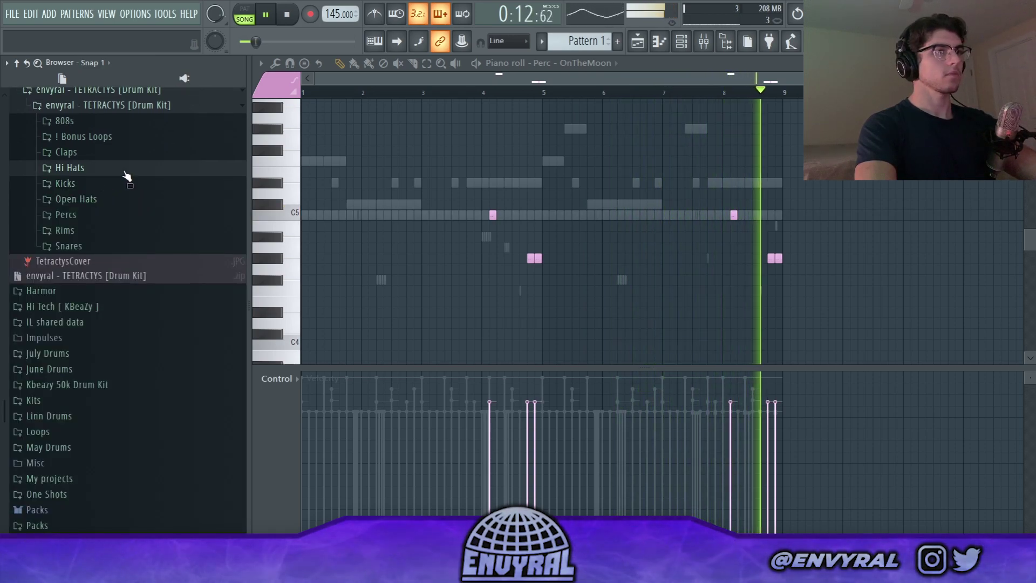
pyautogui.click(125, 182)
pyautogui.press('space')
pyautogui.press('F6')
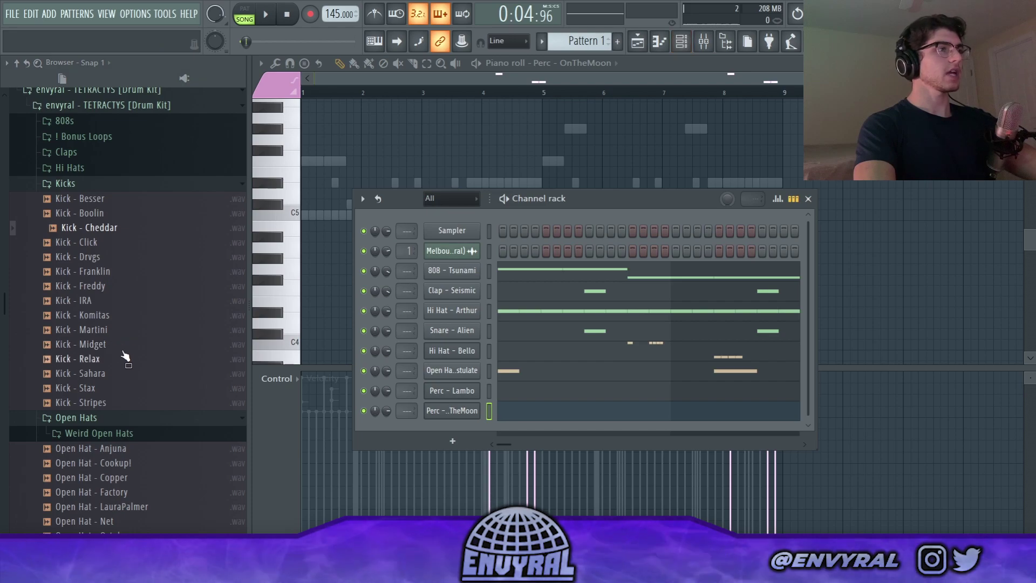
pyautogui.click(95, 387)
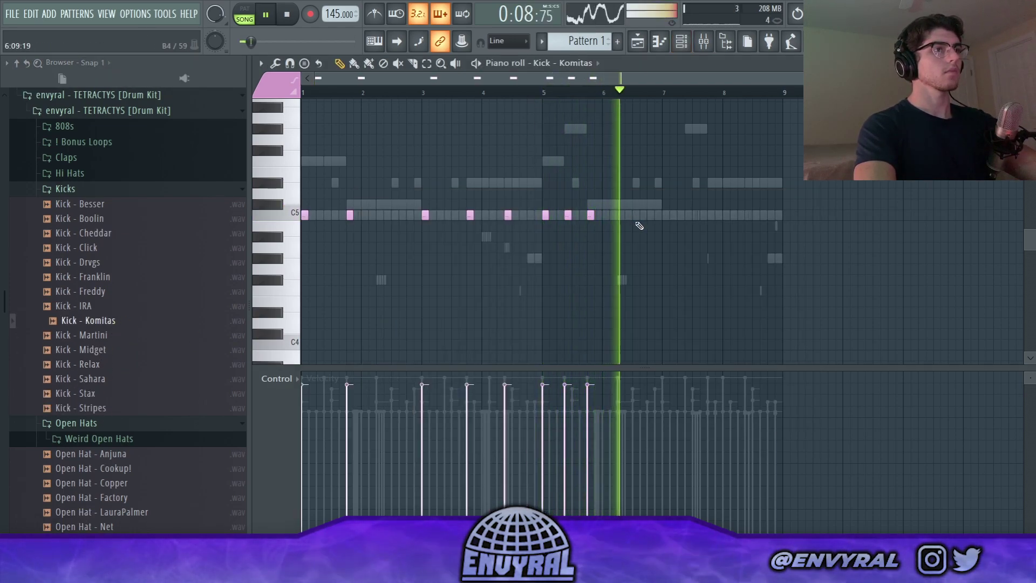
# Place Kick - Komitas notes at the end of bar 6, the start of bar 7 and the second half of bar 8.
pyautogui.click(651, 215)
pyautogui.click(665, 215)
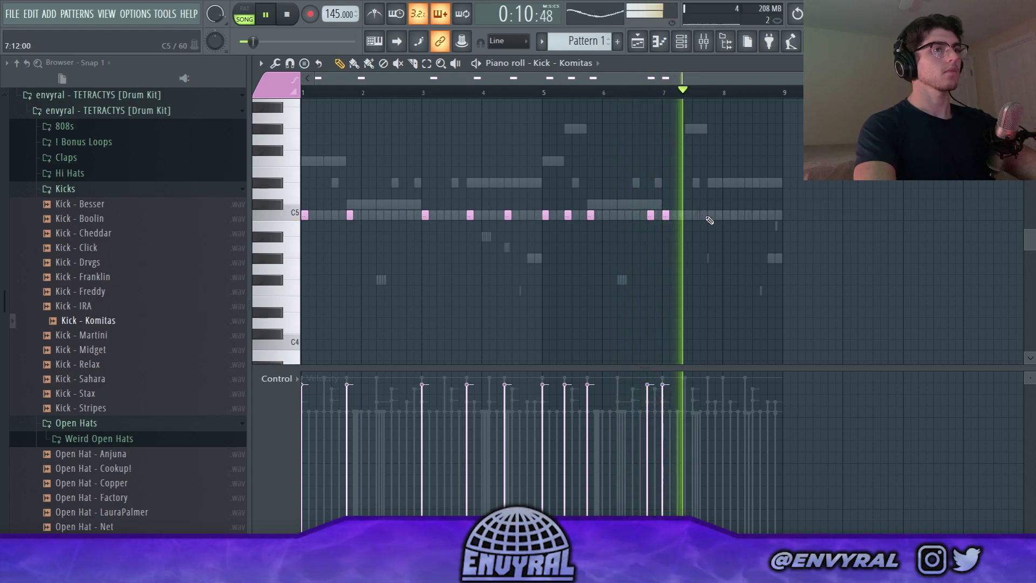
pyautogui.click(738, 214)
pyautogui.moveTo(741, 215); pyautogui.dragTo(763, 215)
pyautogui.click(731, 214)
pyautogui.click(689, 92)
pyautogui.rightClick(731, 215)
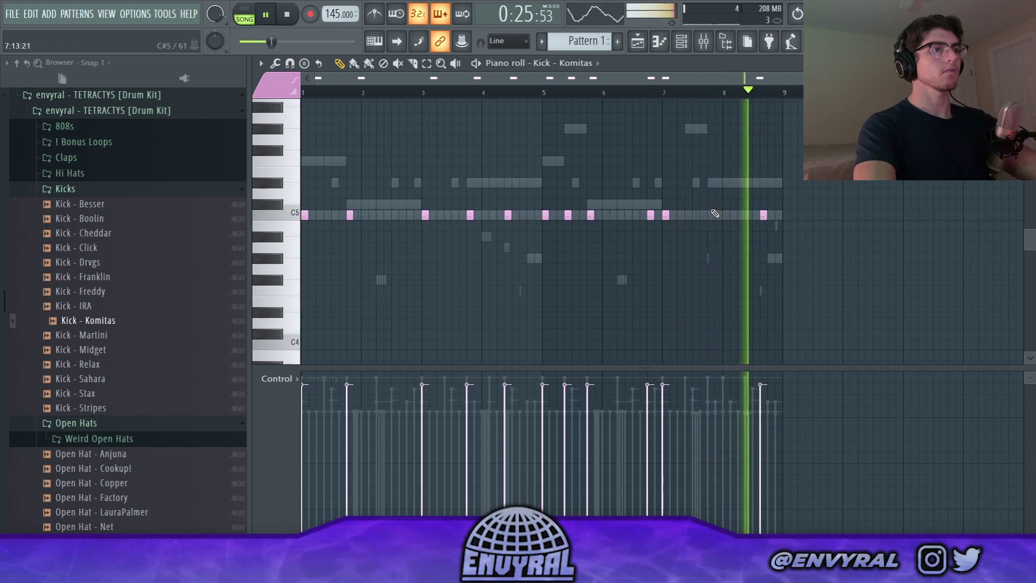
# Replace the Kick - Komitas sample with Kick - Freddy in its channel and play the beat from the start.
pyautogui.click(685, 47)
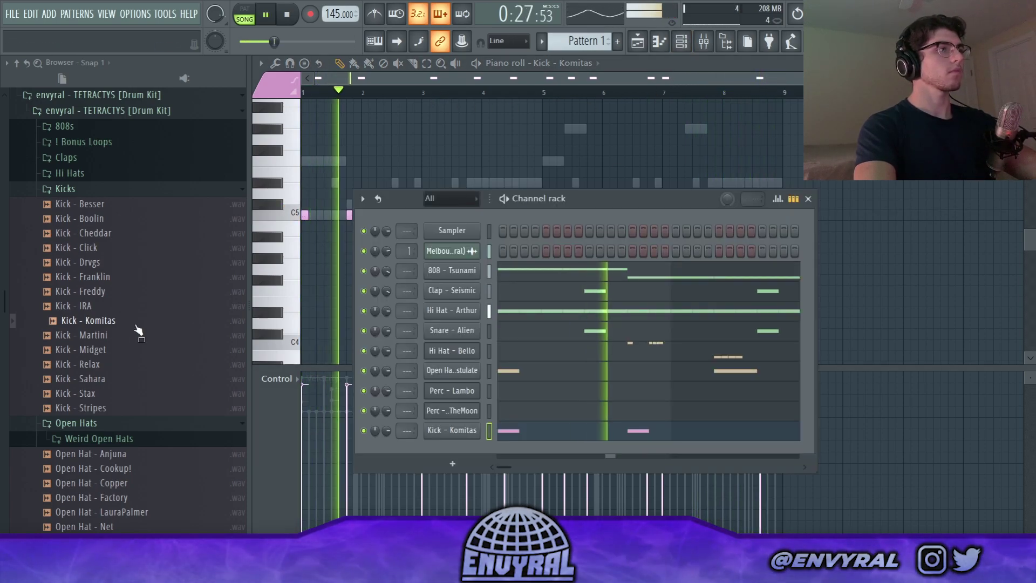
pyautogui.click(107, 291)
pyautogui.press('space')
pyautogui.press('Up')
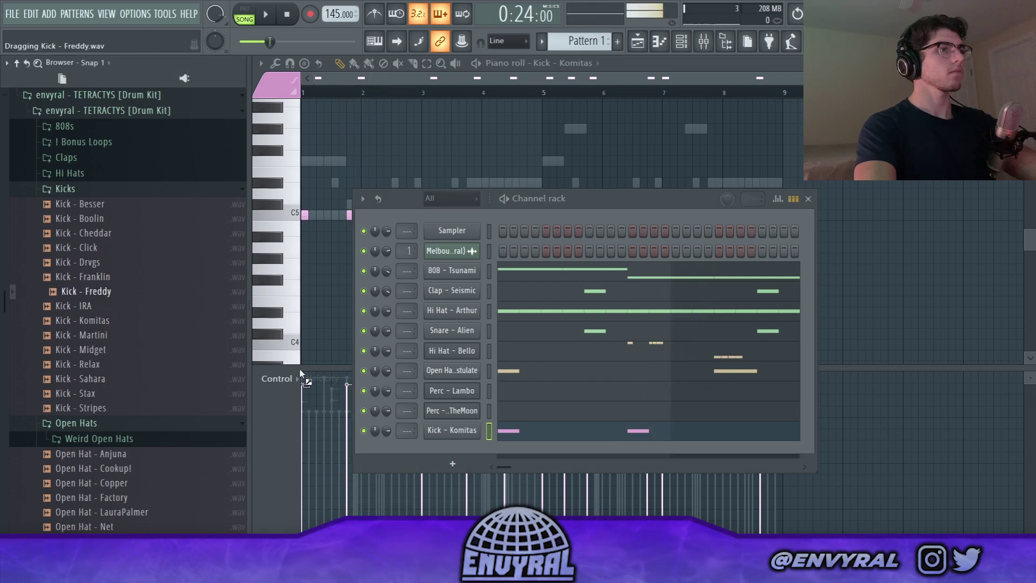
pyautogui.moveTo(445, 427); pyautogui.dragTo(448, 430)
pyautogui.press('space')
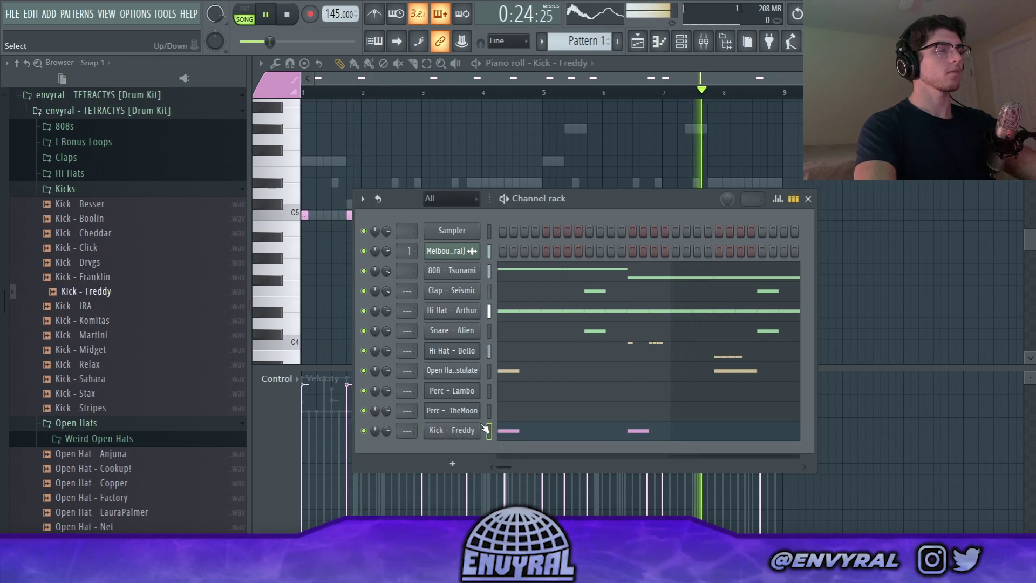
pyautogui.click(301, 92)
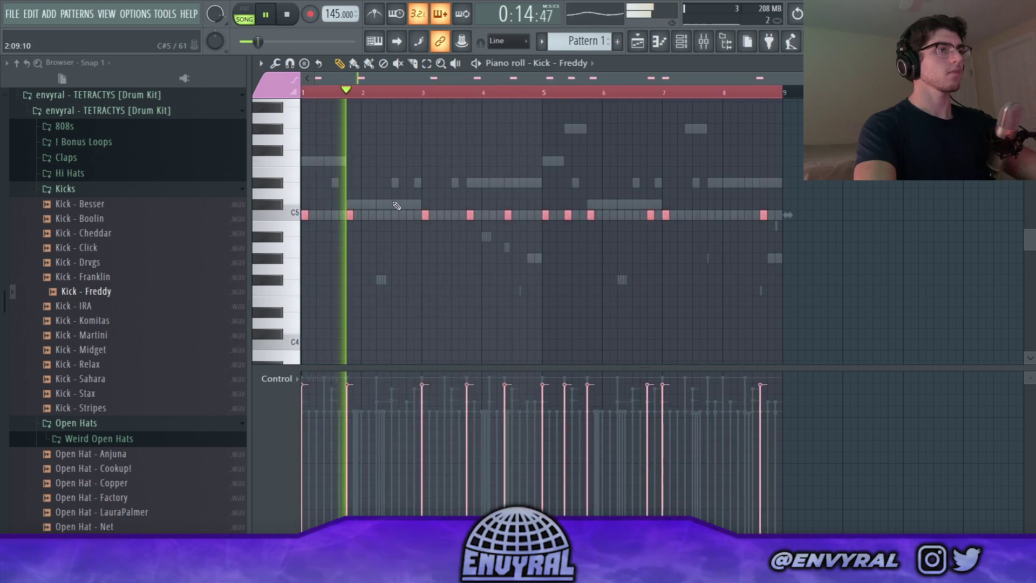